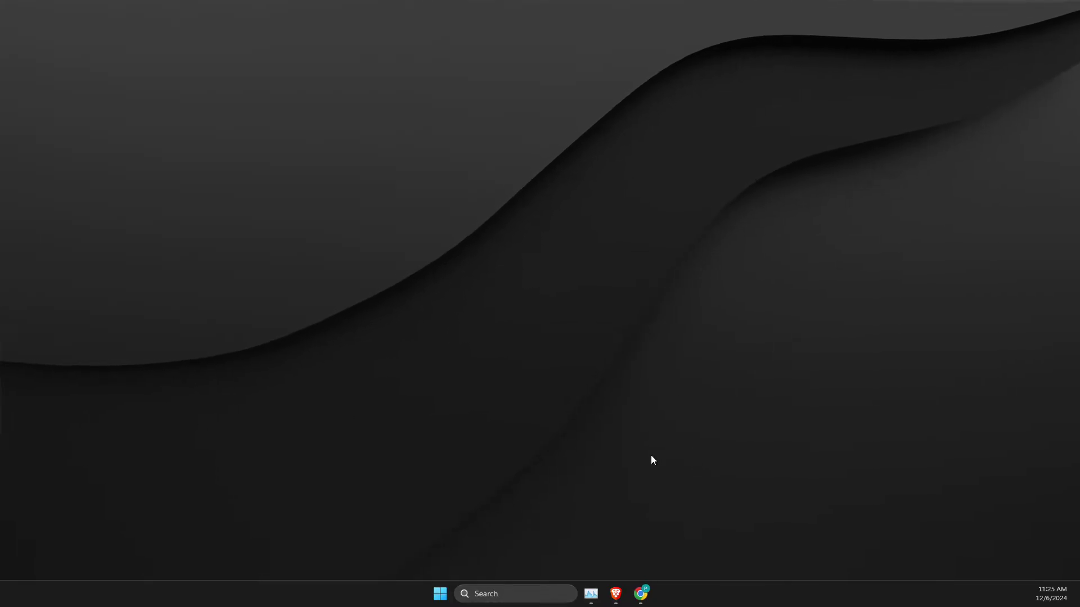
Launch the Settings app from taskbar search and go to the Gaming section.
{"action": "left_click", "coordinate": [490, 594]}
{"action": "type", "text": "settings"}
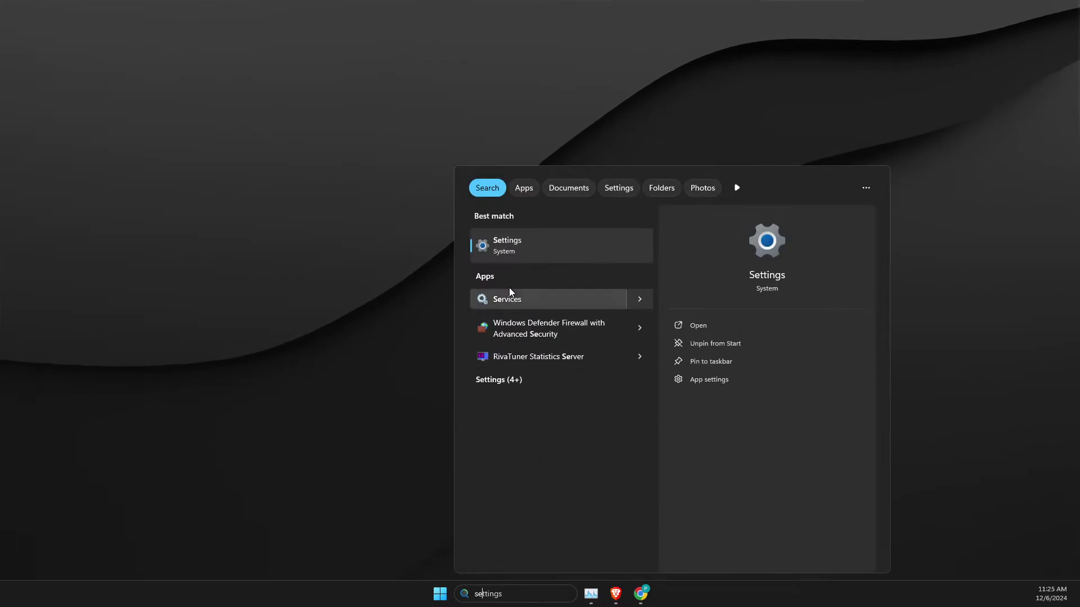
{"action": "left_click", "coordinate": [501, 247]}
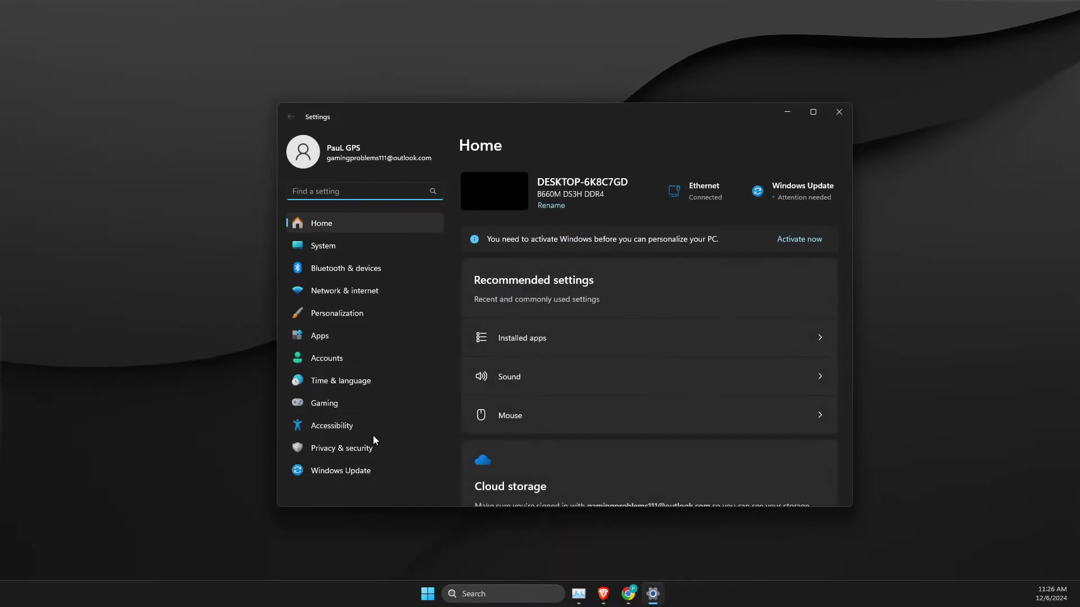
{"action": "left_click", "coordinate": [354, 405]}
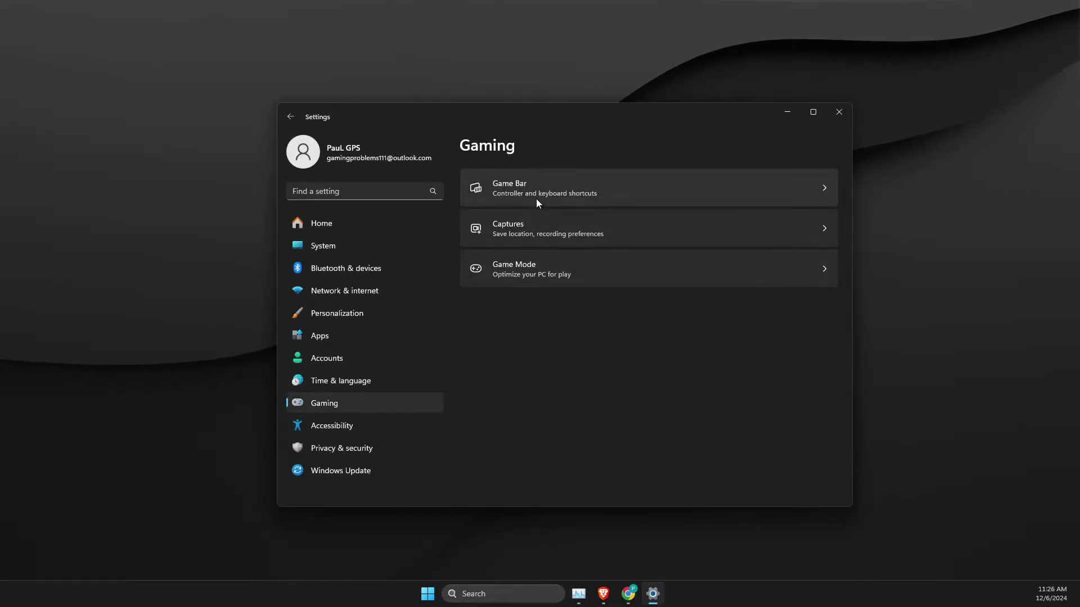
Review the Game Bar, Game Mode and Captures pages, returning to the Gaming overview each time.
{"action": "left_click", "coordinate": [536, 198]}
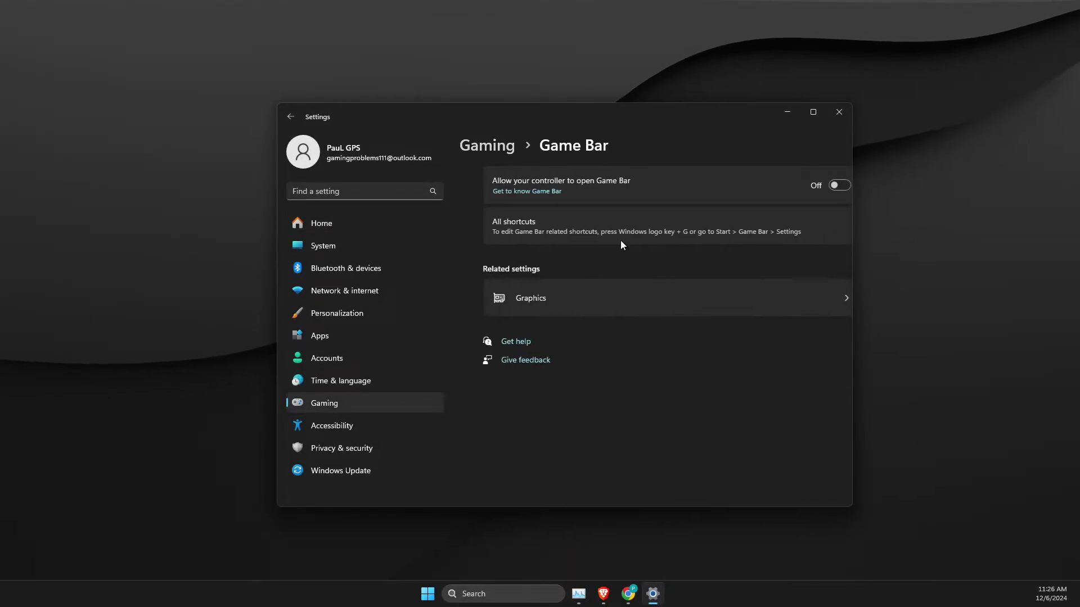
{"action": "left_click", "coordinate": [291, 117]}
{"action": "left_click", "coordinate": [537, 271]}
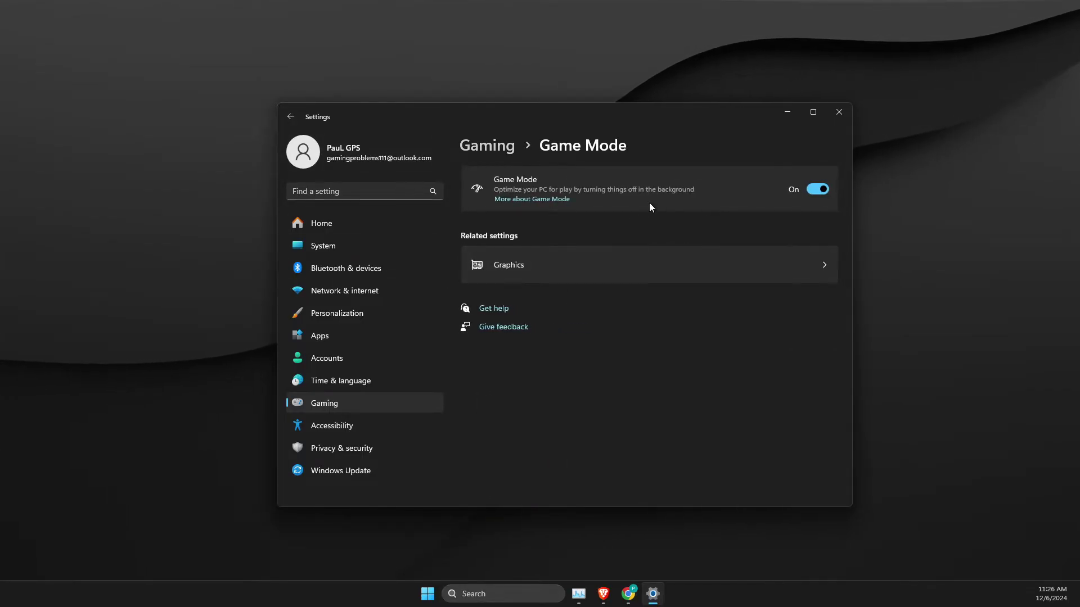
{"action": "left_click", "coordinate": [291, 118]}
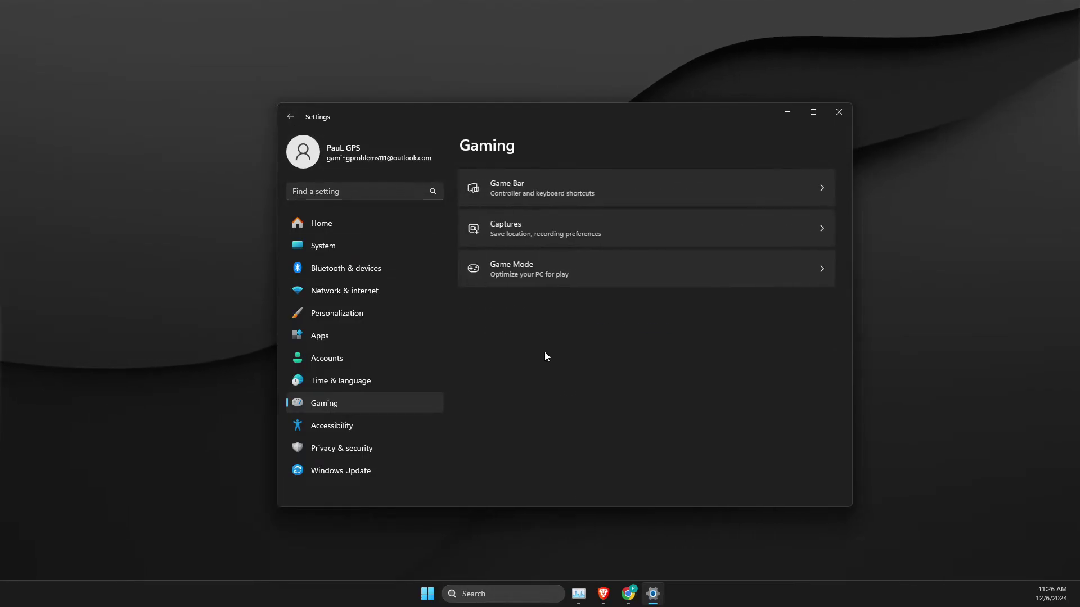
{"action": "left_click", "coordinate": [511, 243]}
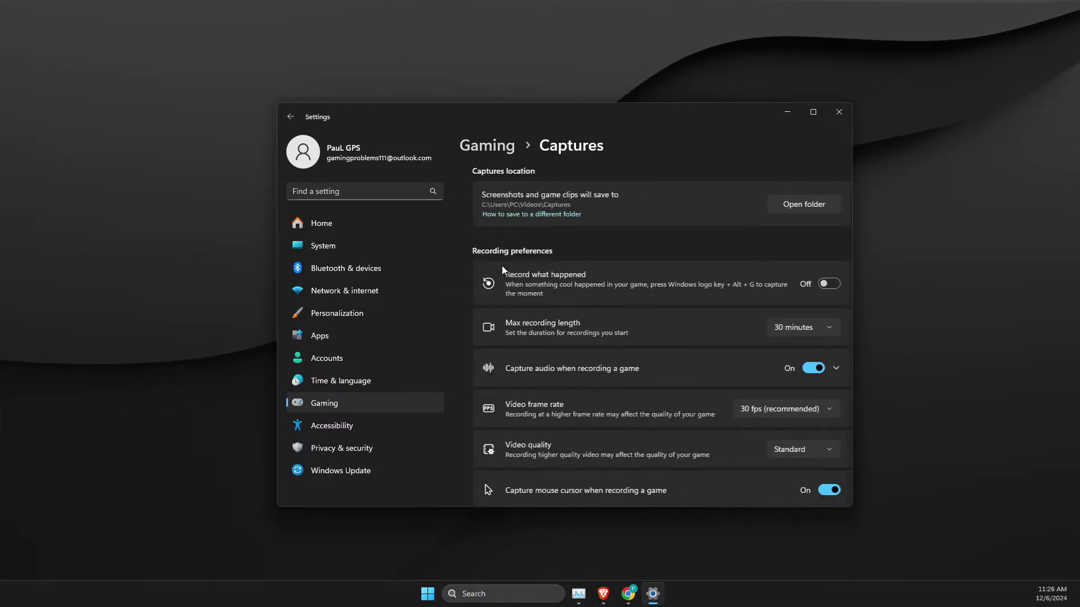
{"action": "left_click", "coordinate": [291, 117]}
Reach System components via the Installed apps page found by searching the settings.
{"action": "left_click", "coordinate": [340, 191]}
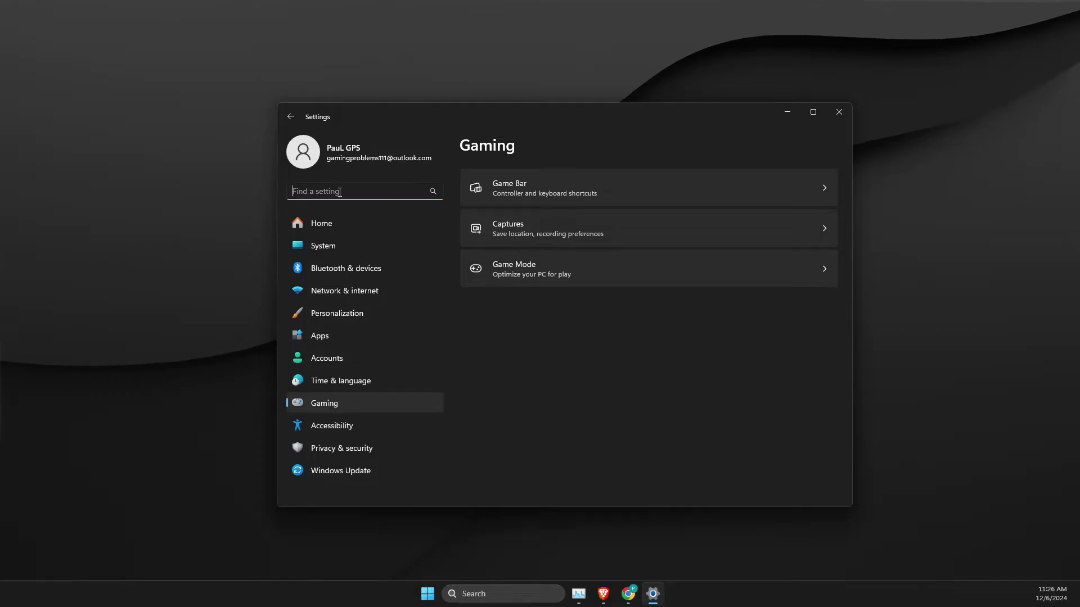
{"action": "type", "text": "installe"}
{"action": "left_click", "coordinate": [361, 239]}
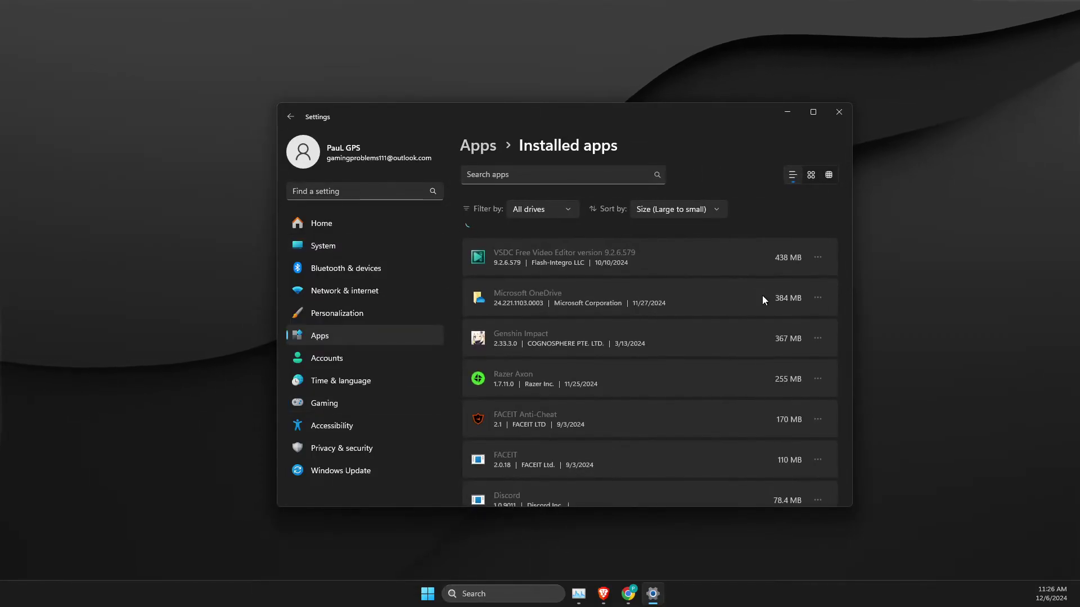
{"action": "right_click", "coordinate": [863, 216]}
{"action": "left_click", "coordinate": [822, 189]}
{"action": "scroll", "coordinate": [813, 282], "scroll_direction": "down", "scroll_amount": 3}
{"action": "scroll", "coordinate": [847, 200], "scroll_direction": "down", "scroll_amount": 3}
{"action": "left_click_drag", "start_coordinate": [848, 195], "coordinate": [830, 493]}
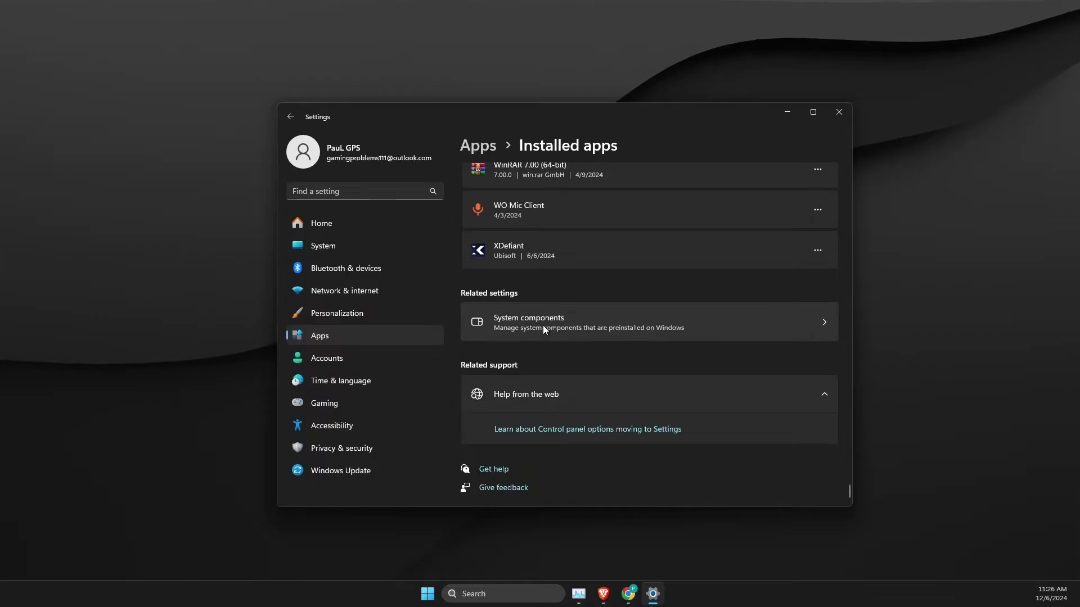
{"action": "left_click", "coordinate": [543, 325]}
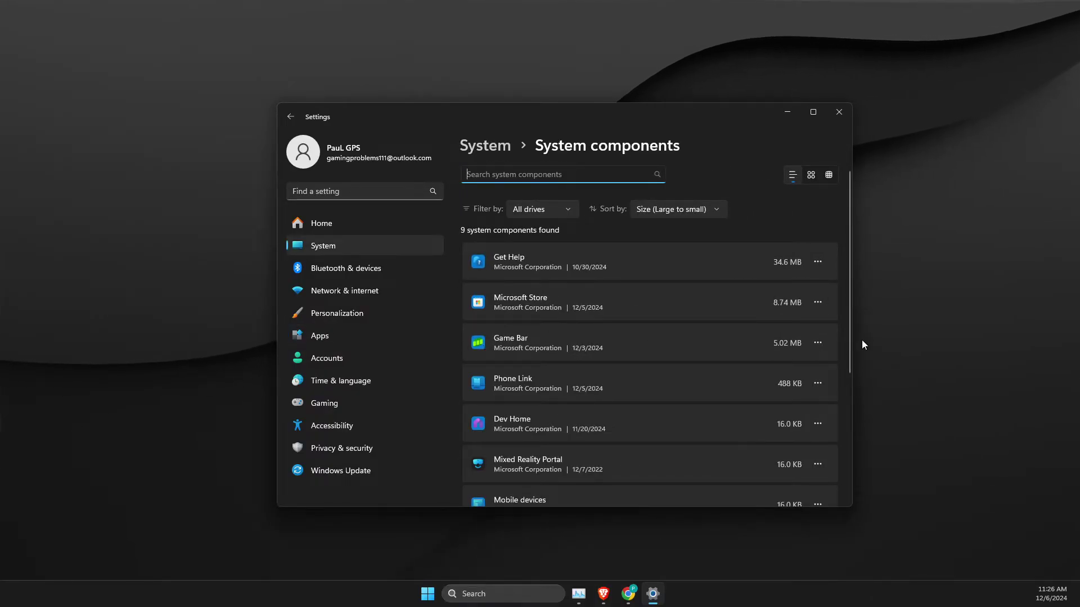
From Game Bar's advanced options, run Repair and then a confirmed Reset.
{"action": "left_click", "coordinate": [820, 341]}
{"action": "left_click", "coordinate": [761, 364]}
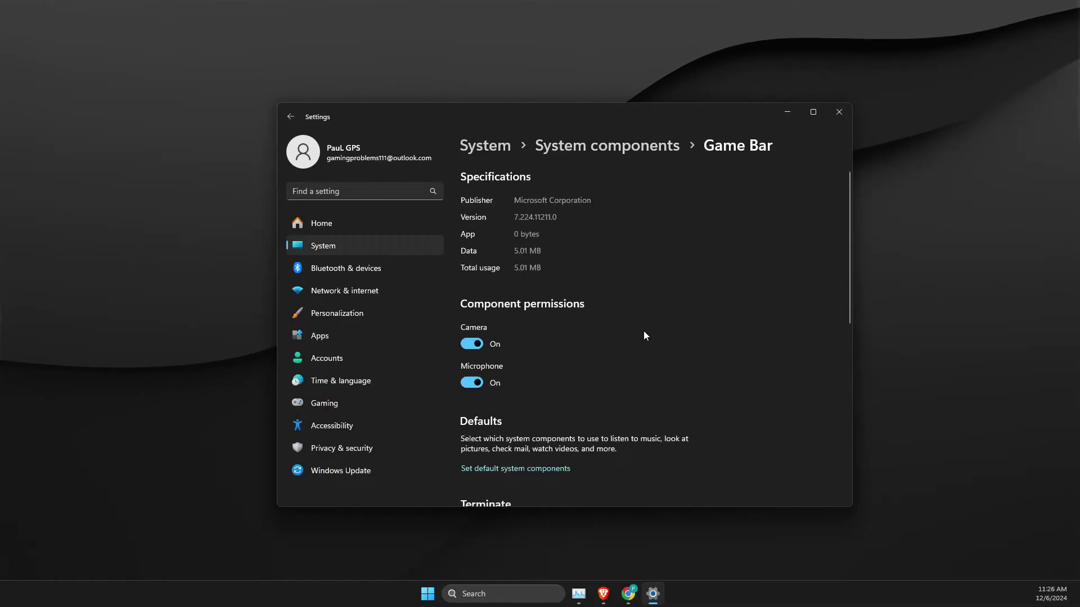
{"action": "scroll", "coordinate": [612, 335], "scroll_direction": "down", "scroll_amount": 5}
{"action": "scroll", "coordinate": [607, 327], "scroll_direction": "down", "scroll_amount": 2}
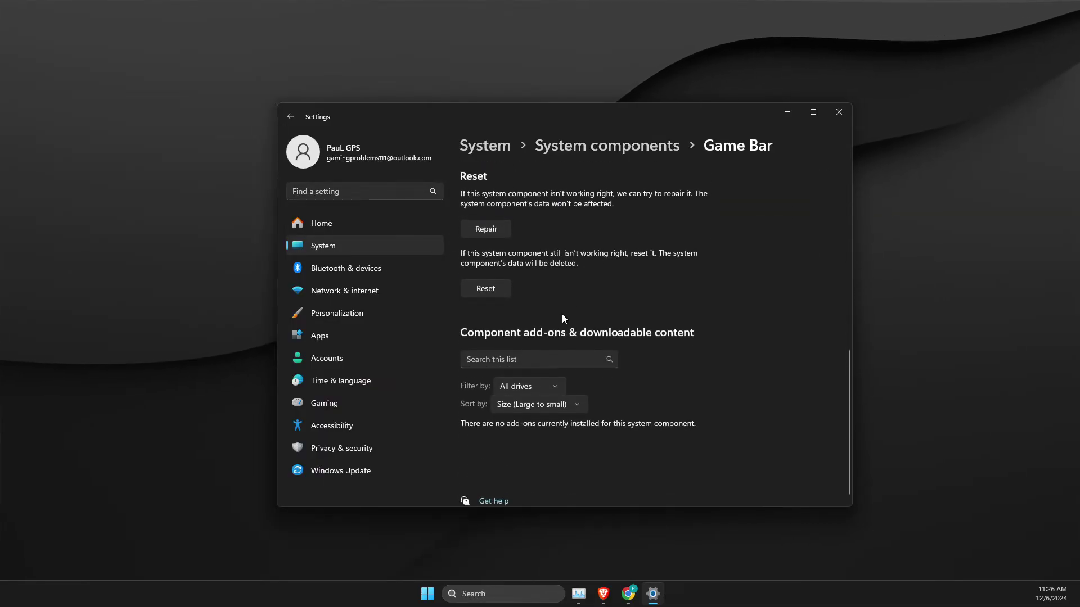
{"action": "left_click", "coordinate": [497, 217]}
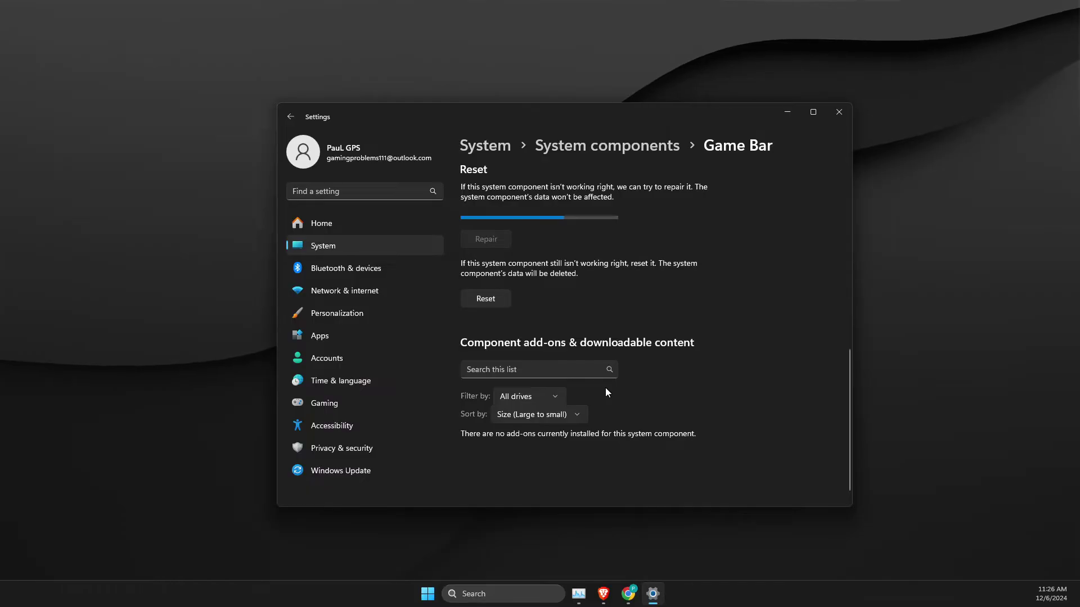
{"action": "left_click", "coordinate": [506, 281]}
{"action": "left_click", "coordinate": [535, 251]}
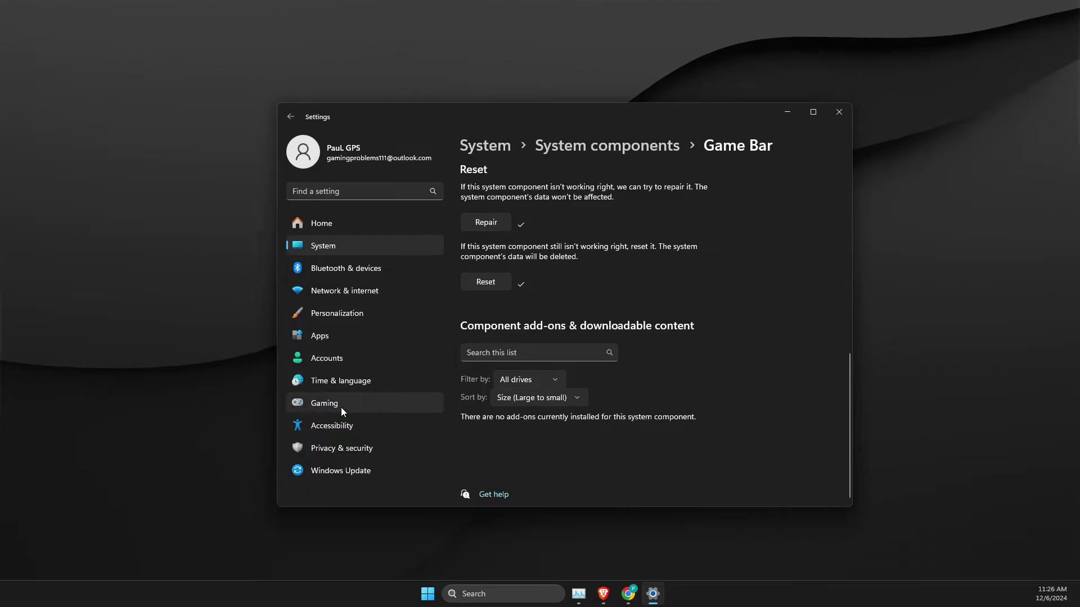
Go to Privacy & security > Microphone and verify Game Bar's microphone access is on.
{"action": "left_click", "coordinate": [347, 447]}
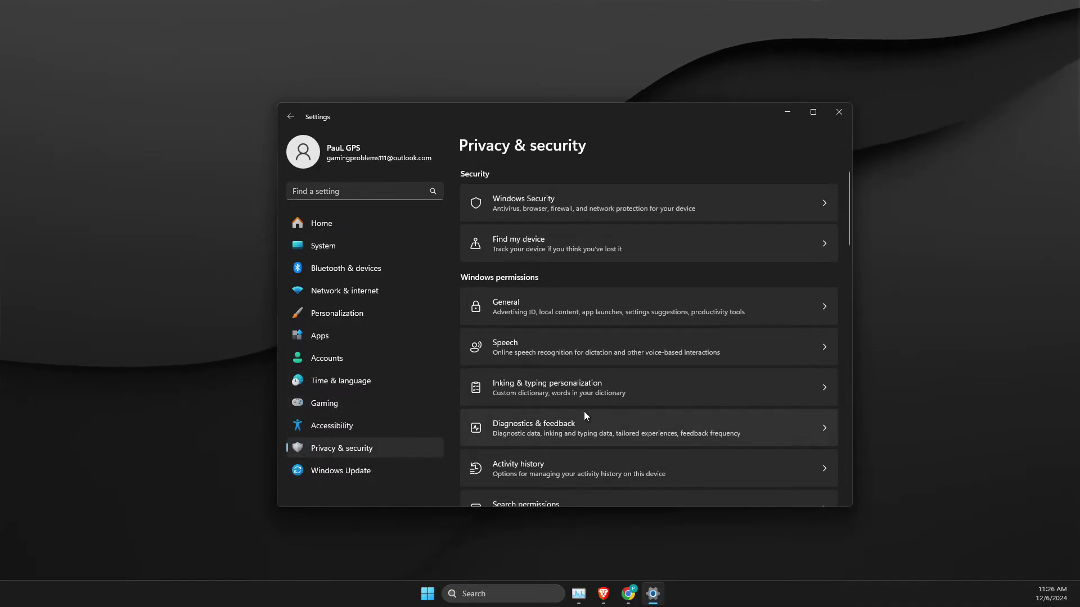
{"action": "scroll", "coordinate": [656, 387], "scroll_direction": "down", "scroll_amount": 3}
{"action": "scroll", "coordinate": [653, 385], "scroll_direction": "down", "scroll_amount": 3}
{"action": "scroll", "coordinate": [501, 309], "scroll_direction": "down", "scroll_amount": 2}
{"action": "left_click", "coordinate": [504, 288]}
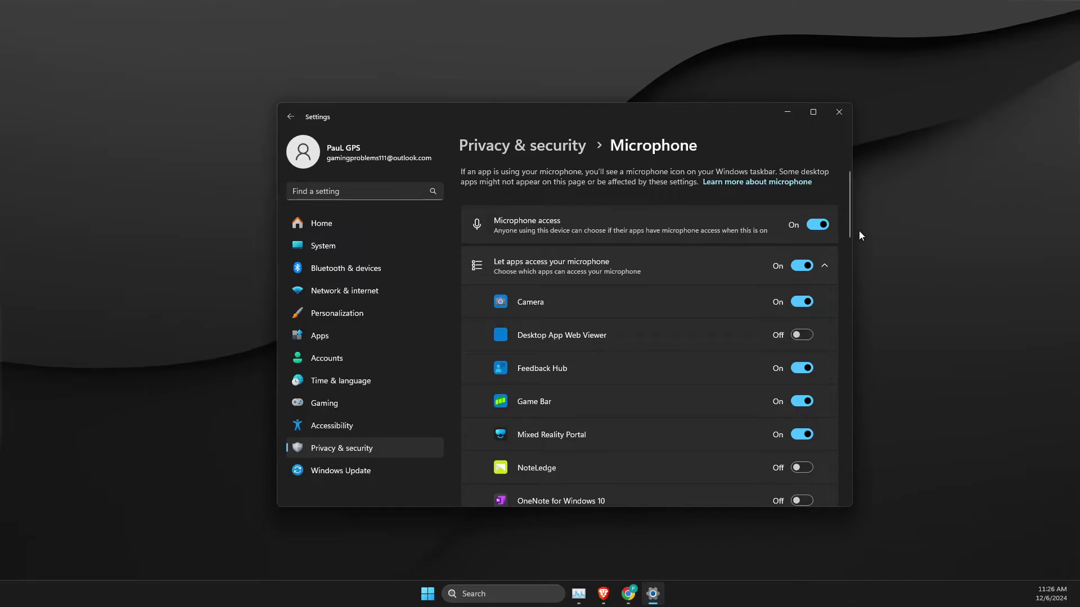
{"action": "scroll", "coordinate": [612, 304], "scroll_direction": "down", "scroll_amount": 1}
{"action": "scroll", "coordinate": [526, 302], "scroll_direction": "down", "scroll_amount": 1}
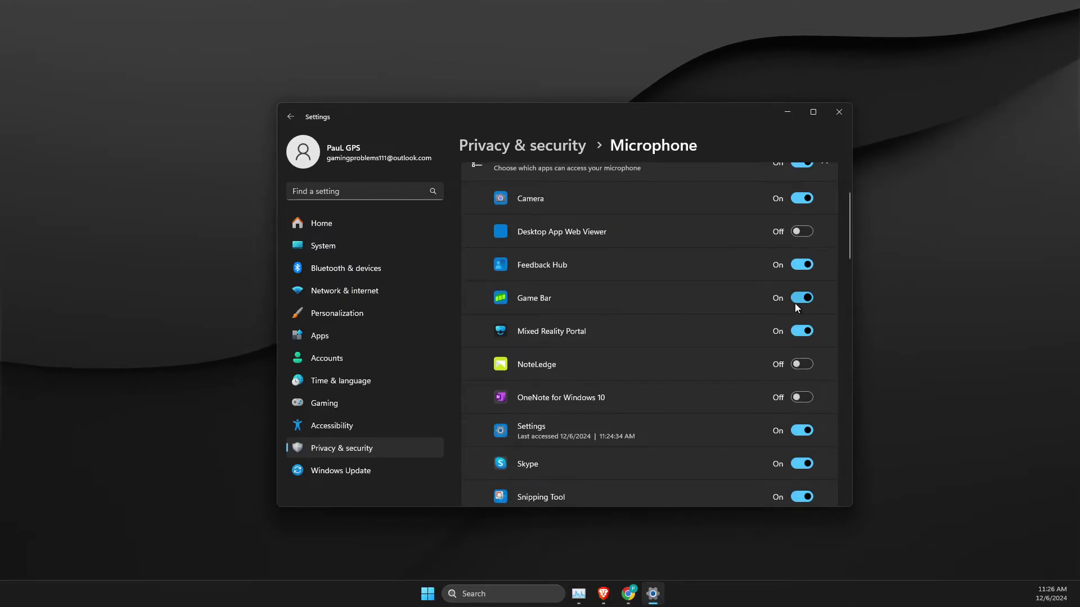
Find and show the Sound settings page, confirming the Yeti Nano microphone as input.
{"action": "left_click", "coordinate": [372, 193]}
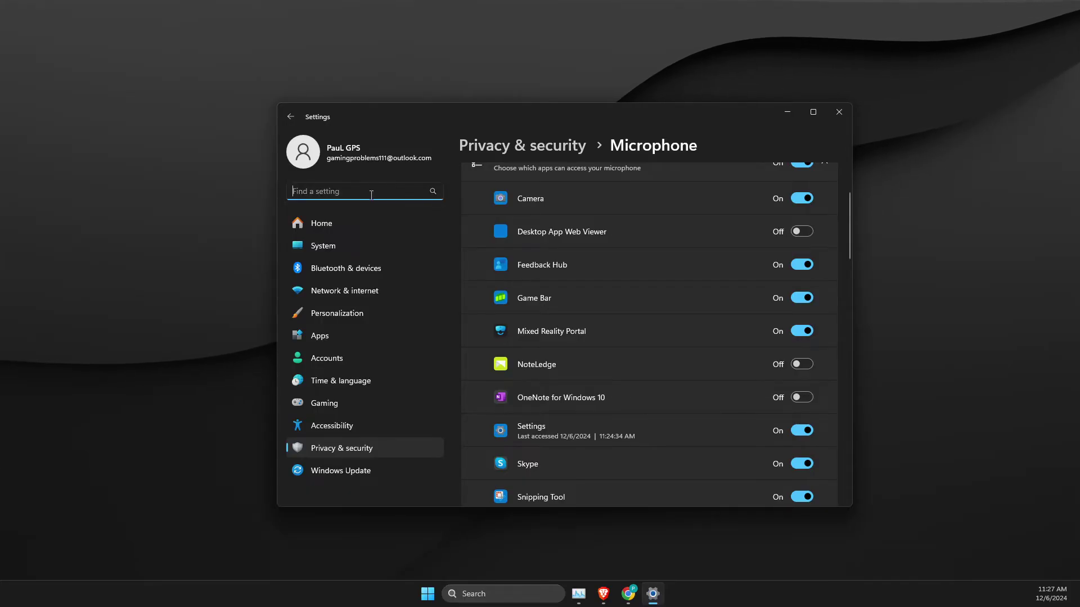
{"action": "type", "text": "sound"}
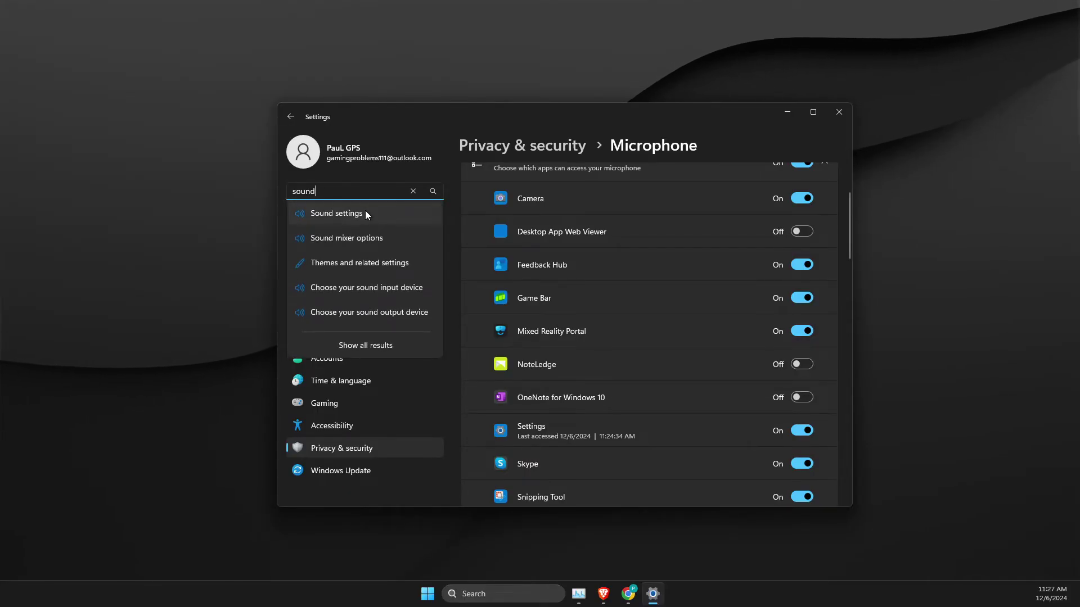
{"action": "left_click", "coordinate": [365, 215]}
{"action": "scroll", "coordinate": [549, 282], "scroll_direction": "down", "scroll_amount": 1}
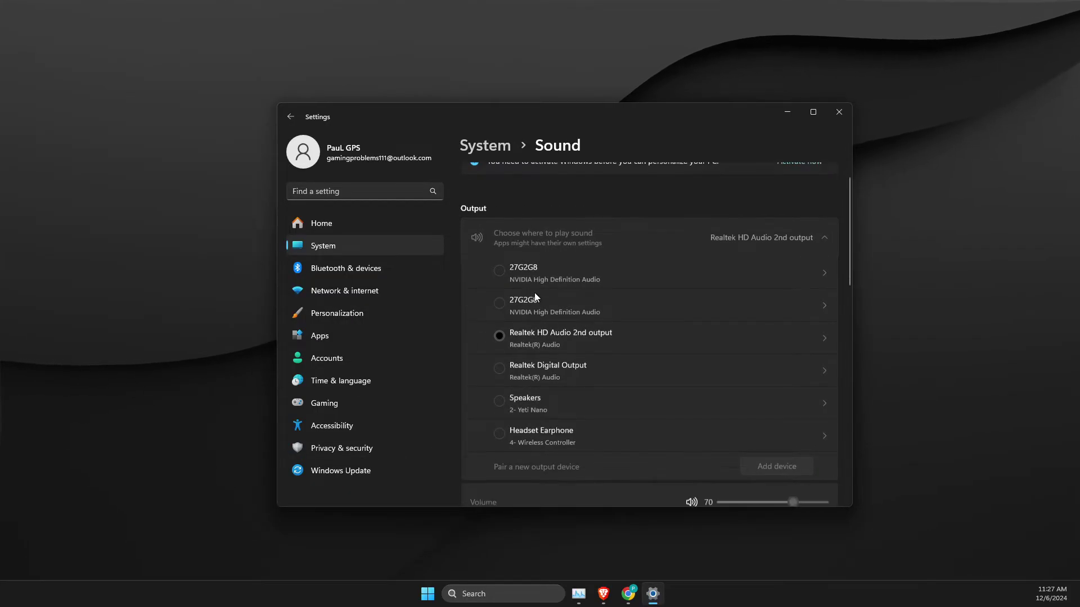
{"action": "scroll", "coordinate": [536, 291], "scroll_direction": "down", "scroll_amount": 1}
{"action": "scroll", "coordinate": [538, 281], "scroll_direction": "down", "scroll_amount": 2}
{"action": "scroll", "coordinate": [536, 270], "scroll_direction": "down", "scroll_amount": 2}
{"action": "scroll", "coordinate": [535, 287], "scroll_direction": "down", "scroll_amount": 1}
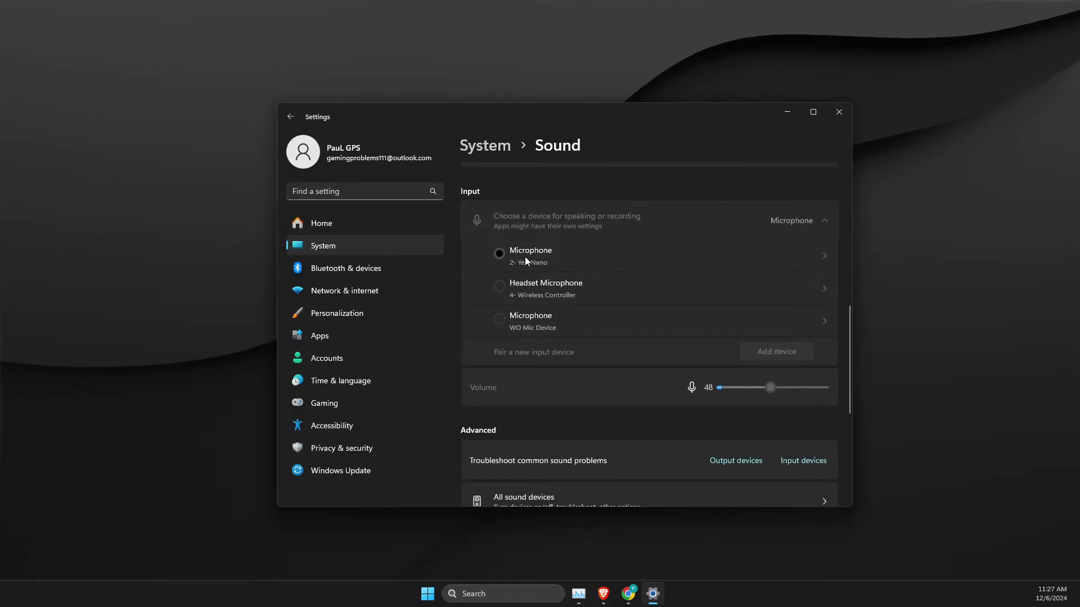
{"action": "scroll", "coordinate": [490, 221], "scroll_direction": "down", "scroll_amount": 2}
{"action": "scroll", "coordinate": [510, 233], "scroll_direction": "down", "scroll_amount": 3}
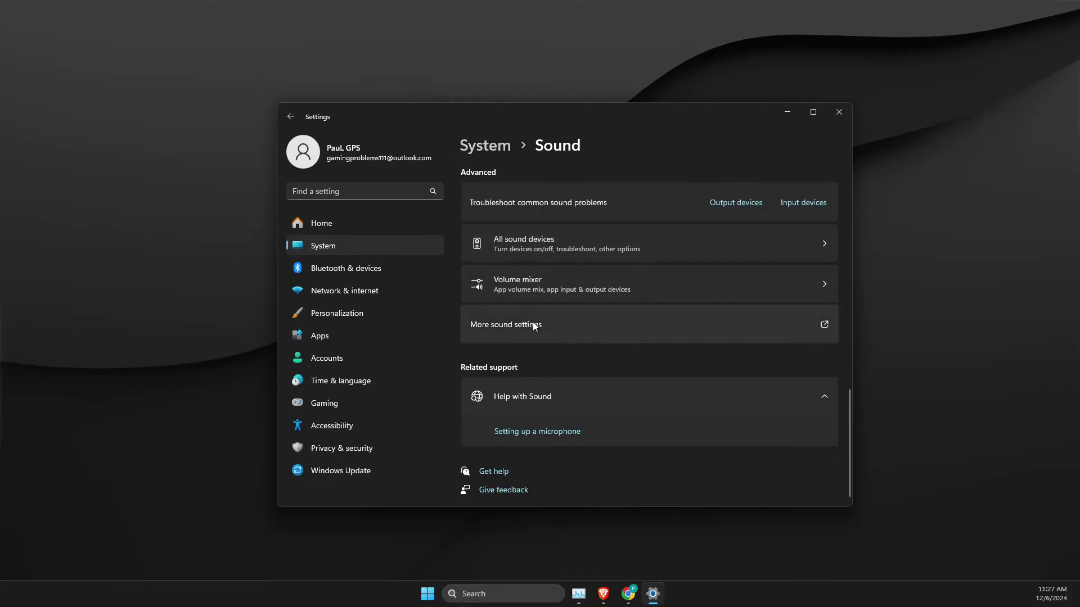
View the volume mixer, launch and minimize the Xbox app after dismissing its survey, then return to Sound.
{"action": "left_click", "coordinate": [530, 291]}
{"action": "scroll", "coordinate": [549, 297], "scroll_direction": "down", "scroll_amount": 1}
{"action": "scroll", "coordinate": [563, 302], "scroll_direction": "down", "scroll_amount": 2}
{"action": "scroll", "coordinate": [562, 302], "scroll_direction": "up", "scroll_amount": 3}
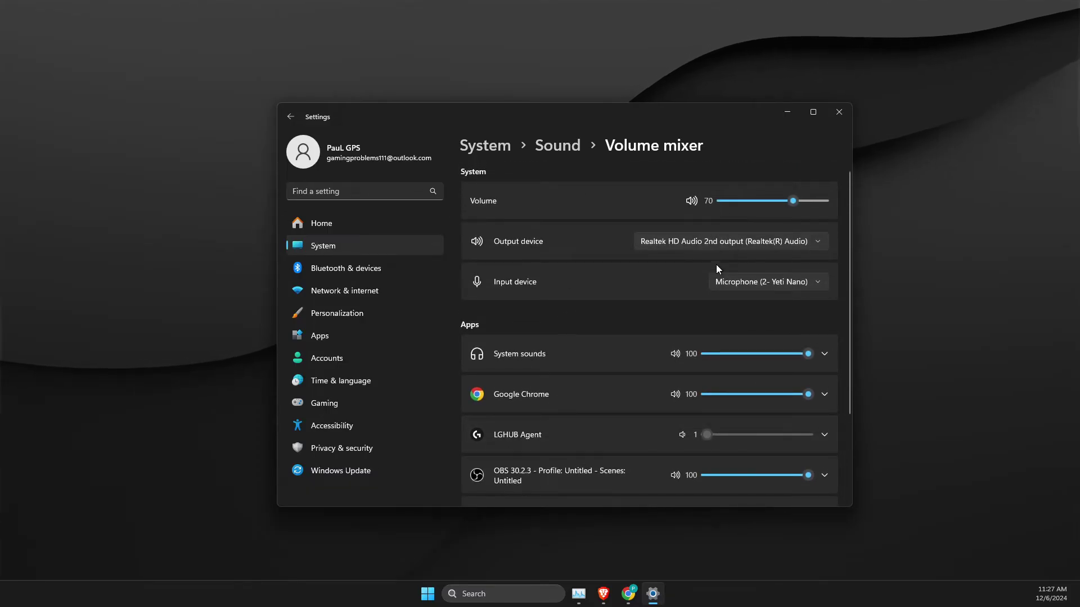
{"action": "scroll", "coordinate": [719, 263], "scroll_direction": "down", "scroll_amount": 2}
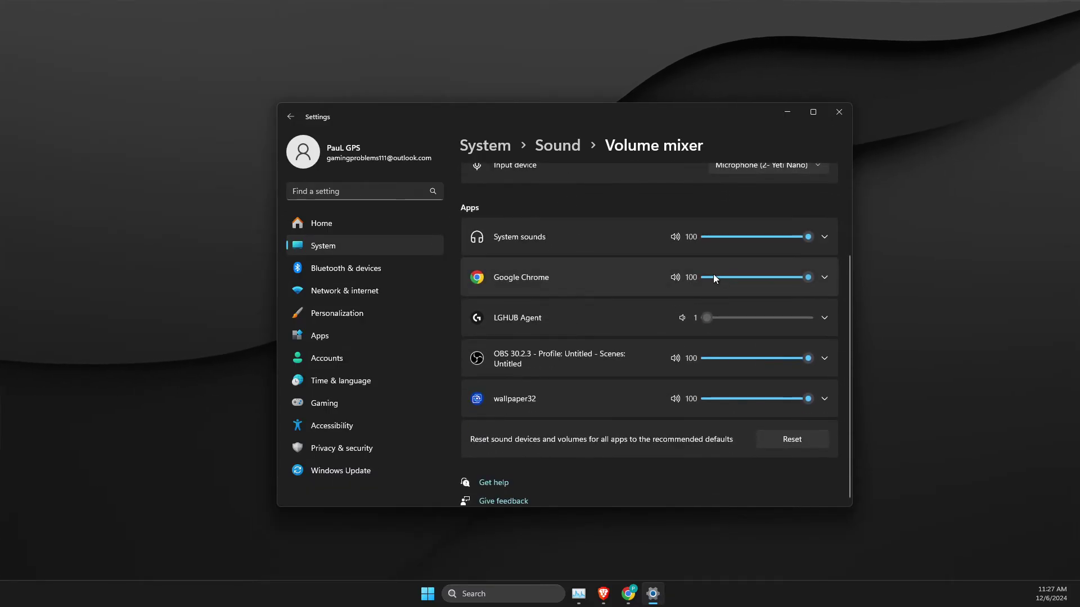
{"action": "left_click", "coordinate": [489, 594]}
{"action": "type", "text": "xbox"}
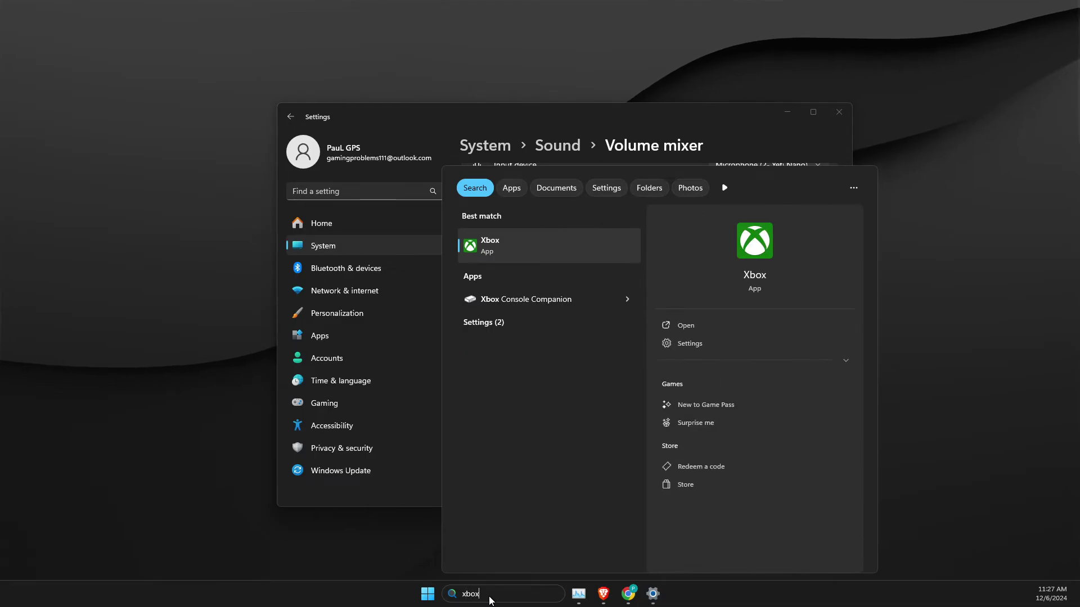
{"action": "key", "text": "Return"}
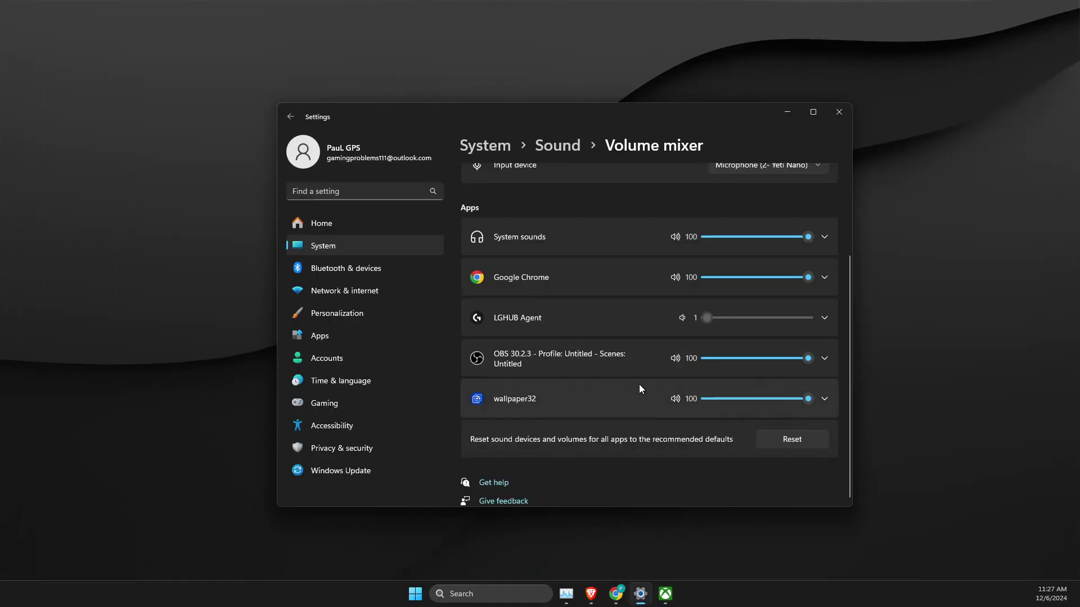
{"action": "scroll", "coordinate": [780, 361], "scroll_direction": "up", "scroll_amount": 2}
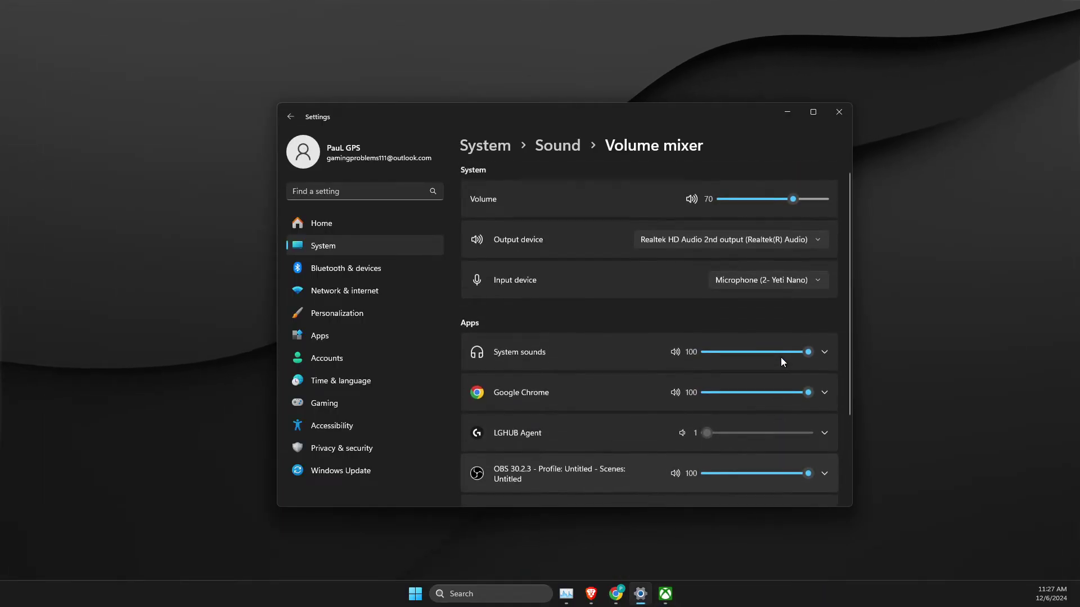
{"action": "scroll", "coordinate": [780, 358], "scroll_direction": "down", "scroll_amount": 2}
{"action": "left_click", "coordinate": [675, 598]}
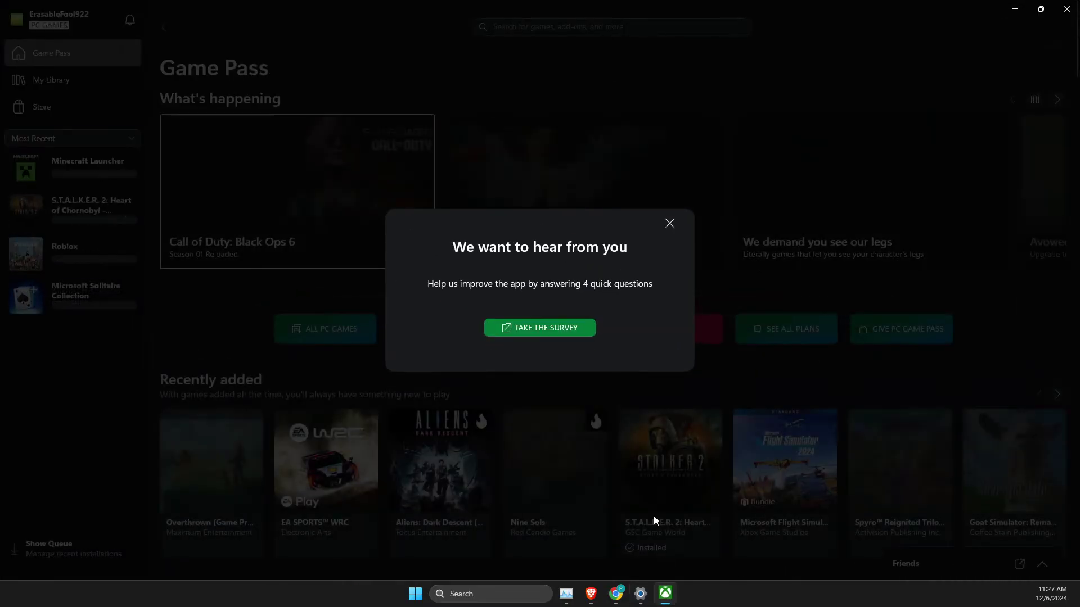
{"action": "left_click", "coordinate": [671, 223]}
{"action": "left_click", "coordinate": [666, 594]}
{"action": "scroll", "coordinate": [678, 368], "scroll_direction": "up", "scroll_amount": 2}
{"action": "scroll", "coordinate": [680, 367], "scroll_direction": "down", "scroll_amount": 2}
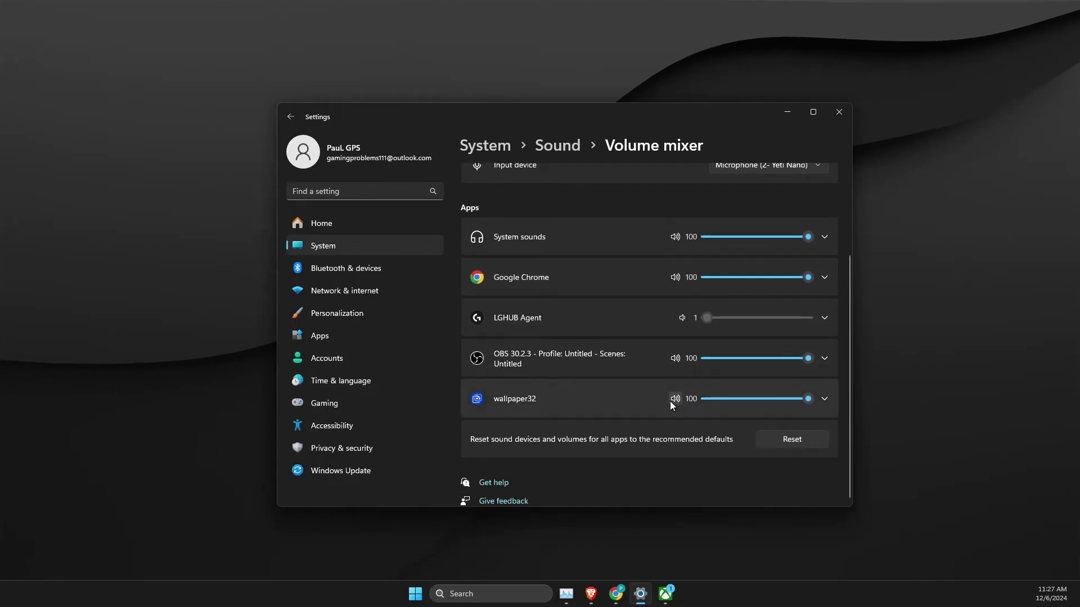
{"action": "left_click", "coordinate": [288, 111]}
{"action": "scroll", "coordinate": [615, 380], "scroll_direction": "down", "scroll_amount": 5}
{"action": "scroll", "coordinate": [597, 374], "scroll_direction": "down", "scroll_amount": 10}
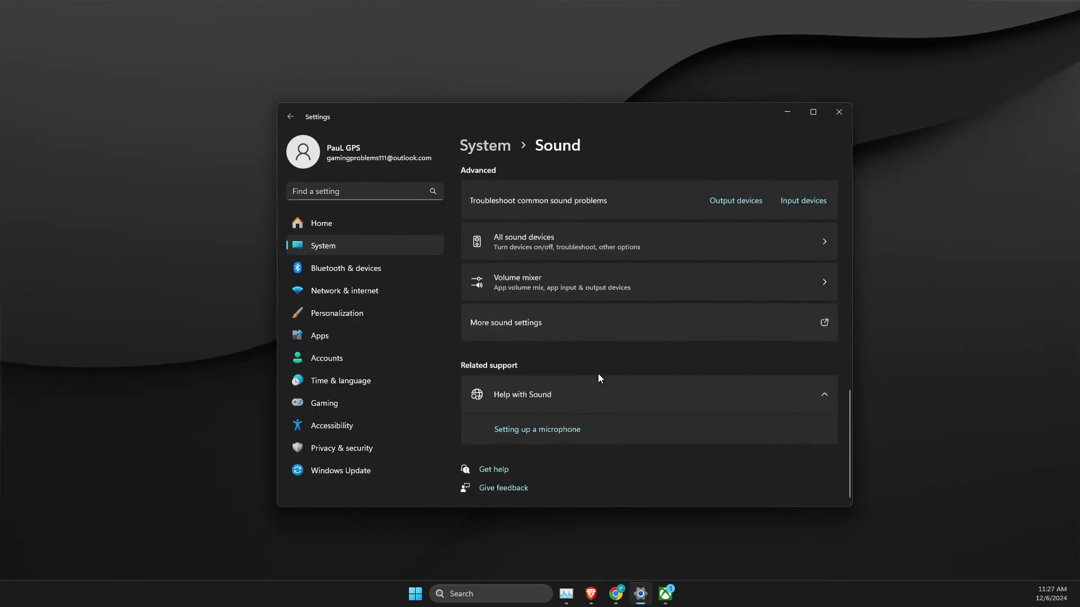
{"action": "left_click", "coordinate": [512, 321]}
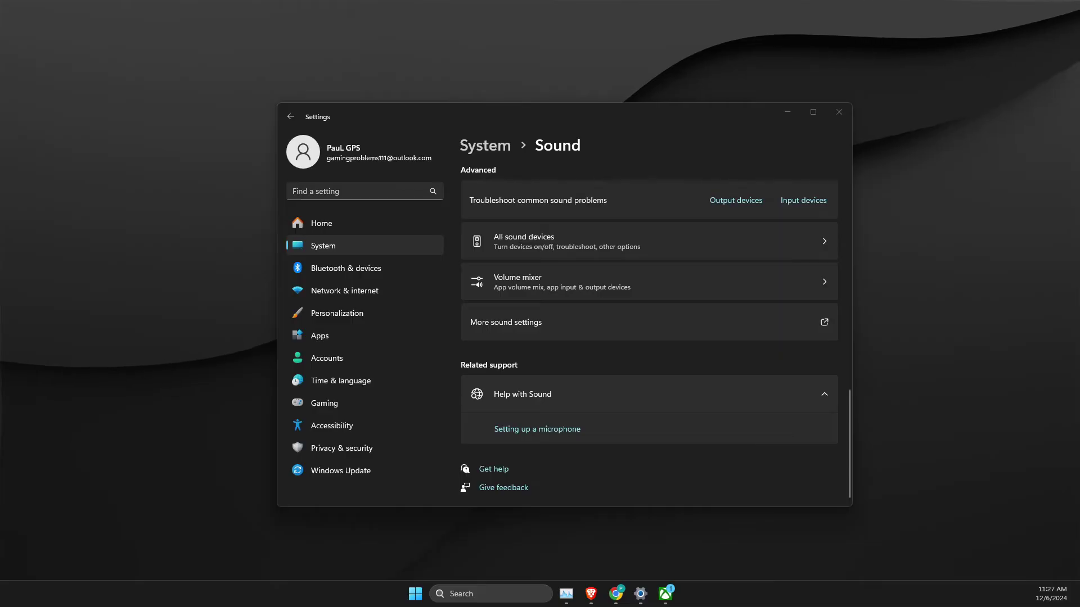
{"action": "left_click_drag", "start_coordinate": [73, 66], "coordinate": [417, 134]}
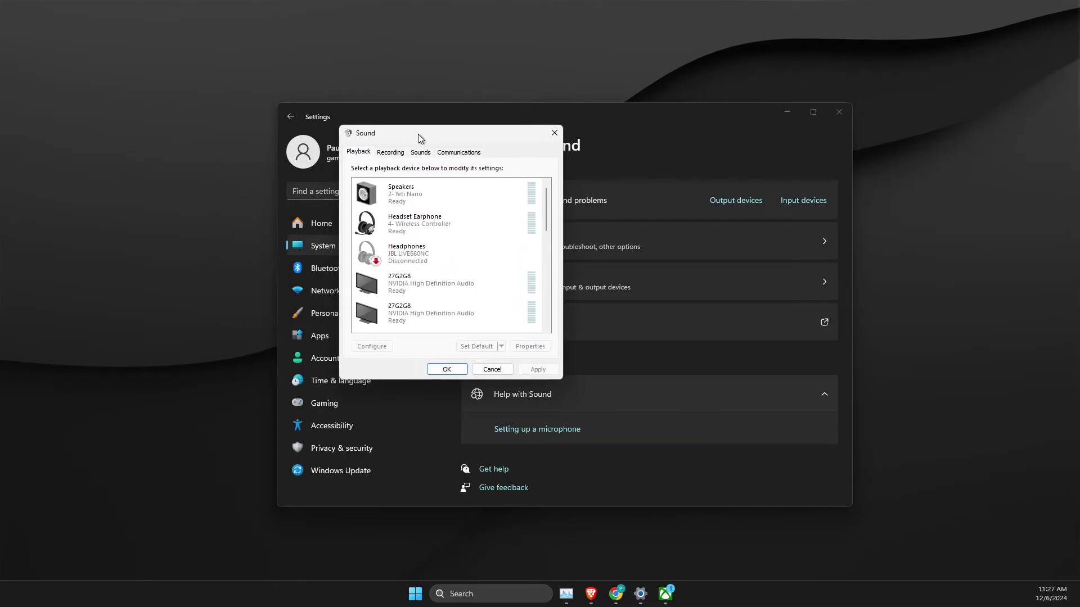
{"action": "left_click", "coordinate": [384, 154]}
{"action": "left_click", "coordinate": [400, 203]}
{"action": "double_click", "coordinate": [401, 202]}
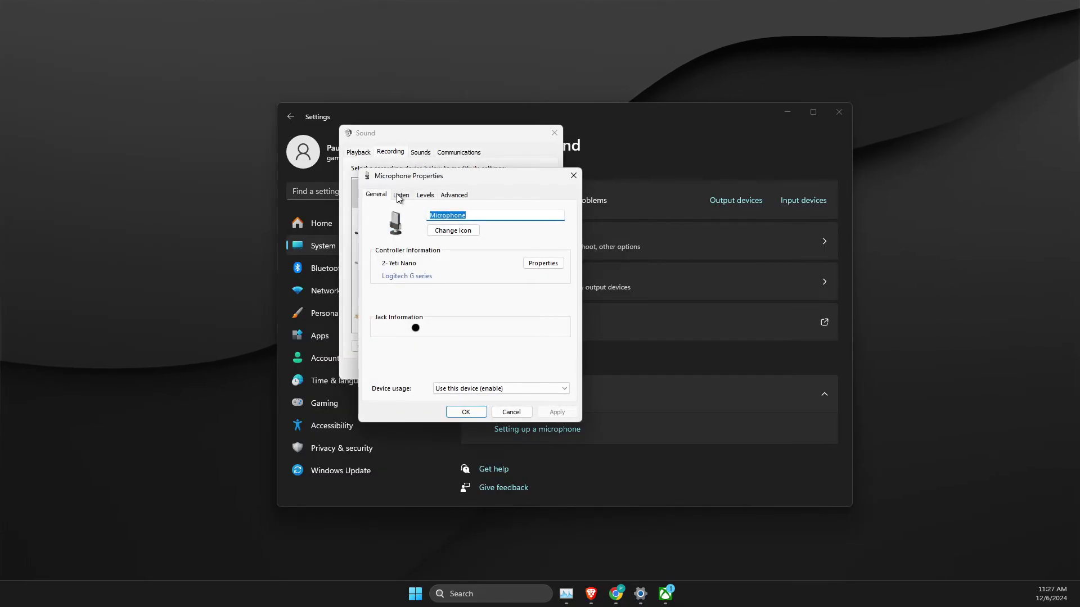
{"action": "left_click", "coordinate": [397, 195]}
{"action": "left_click", "coordinate": [425, 196]}
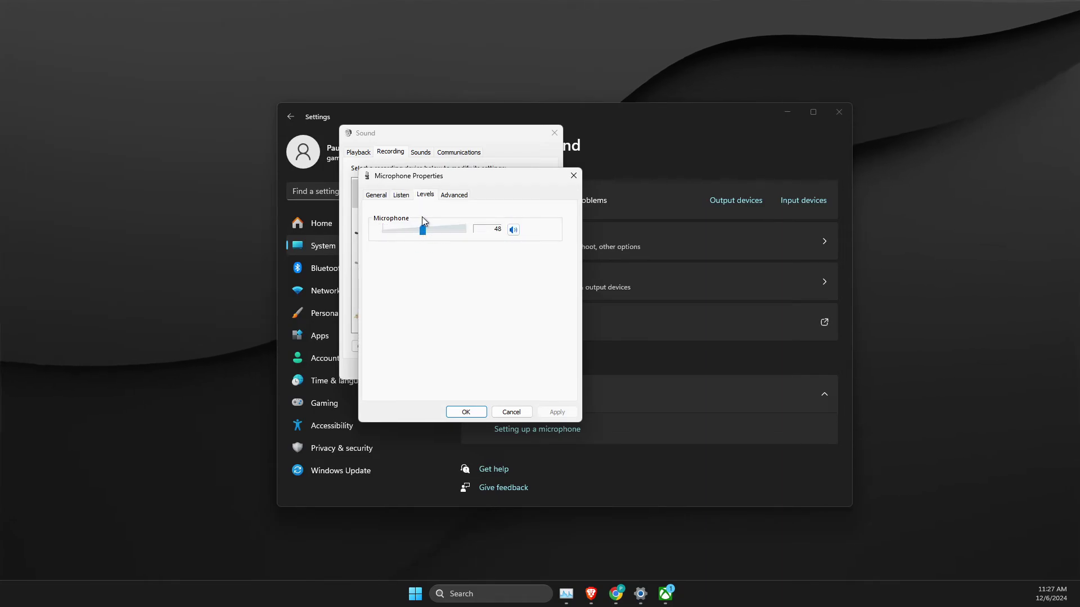
{"action": "left_click", "coordinate": [449, 196]}
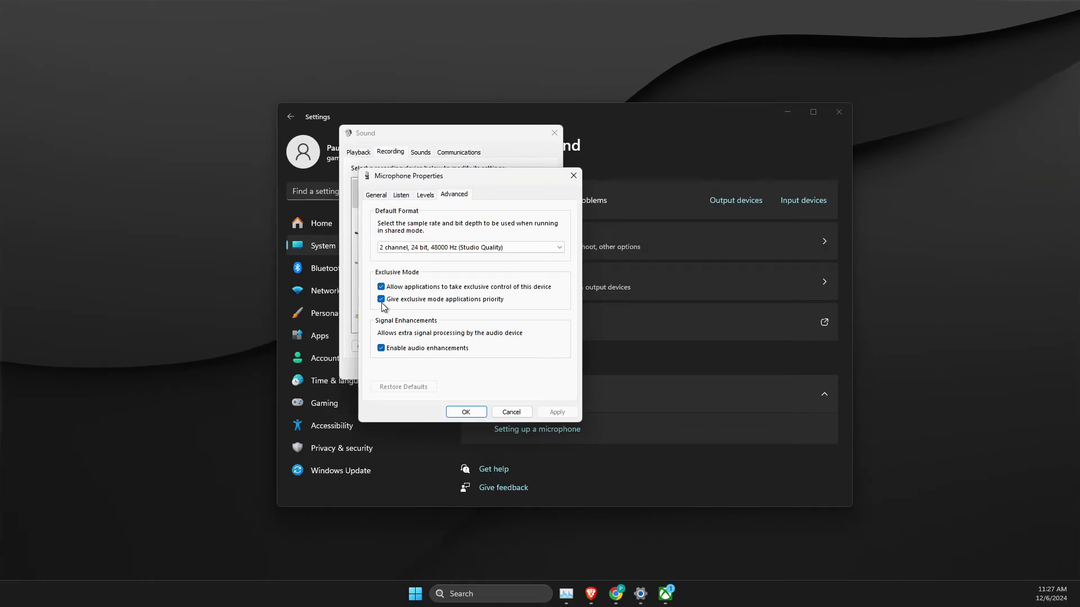
{"action": "left_click", "coordinate": [465, 412]}
{"action": "left_click", "coordinate": [494, 370]}
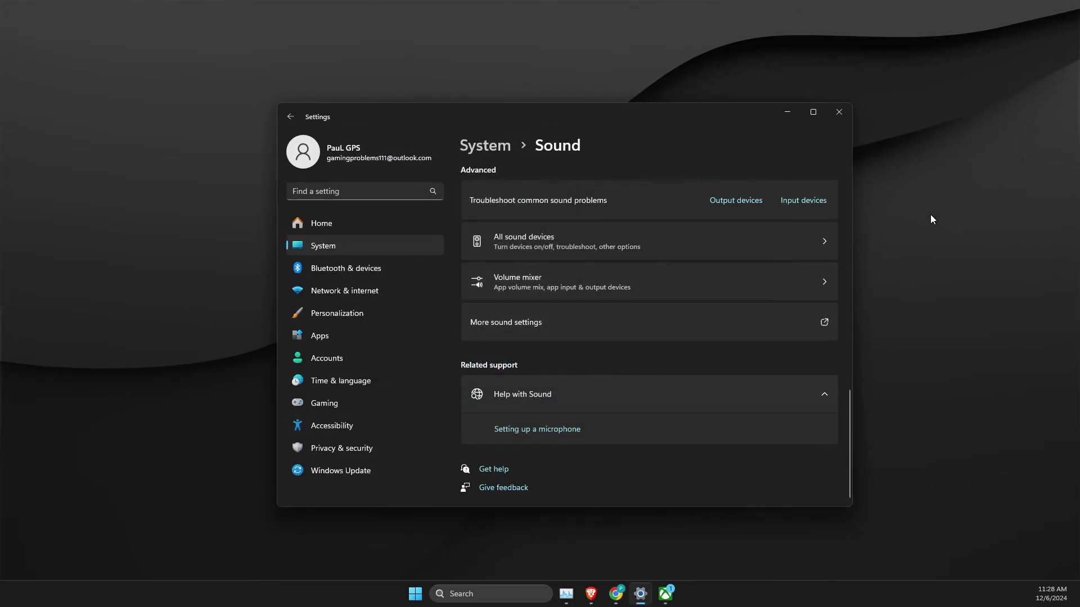
Close Settings, launch Device Manager and expand Audio inputs and outputs.
{"action": "left_click", "coordinate": [838, 112]}
{"action": "left_click", "coordinate": [494, 594]}
{"action": "type", "text": "de"}
{"action": "key", "text": "Escape"}
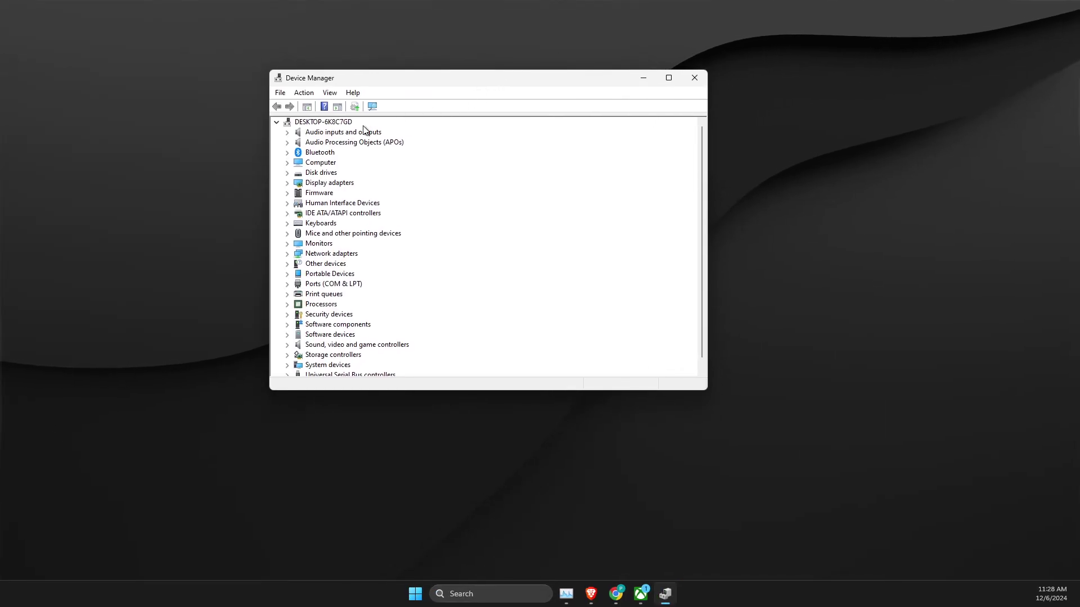
{"action": "double_click", "coordinate": [363, 132]}
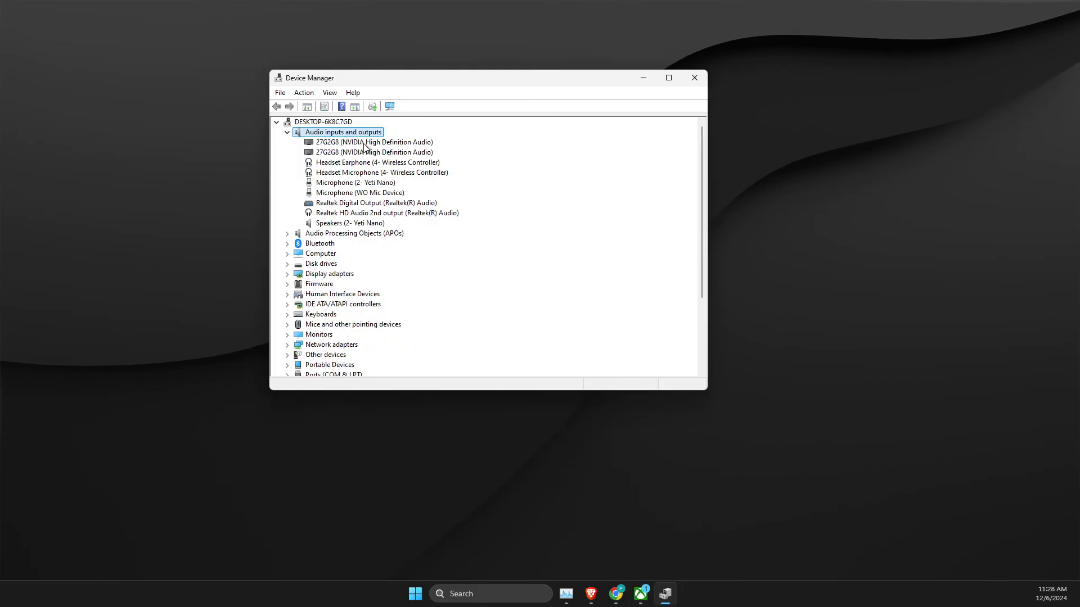
Search automatically for an updated Yeti Nano microphone driver, then close Device Manager.
{"action": "left_click", "coordinate": [342, 182]}
{"action": "right_click", "coordinate": [352, 182]}
{"action": "left_click", "coordinate": [371, 188]}
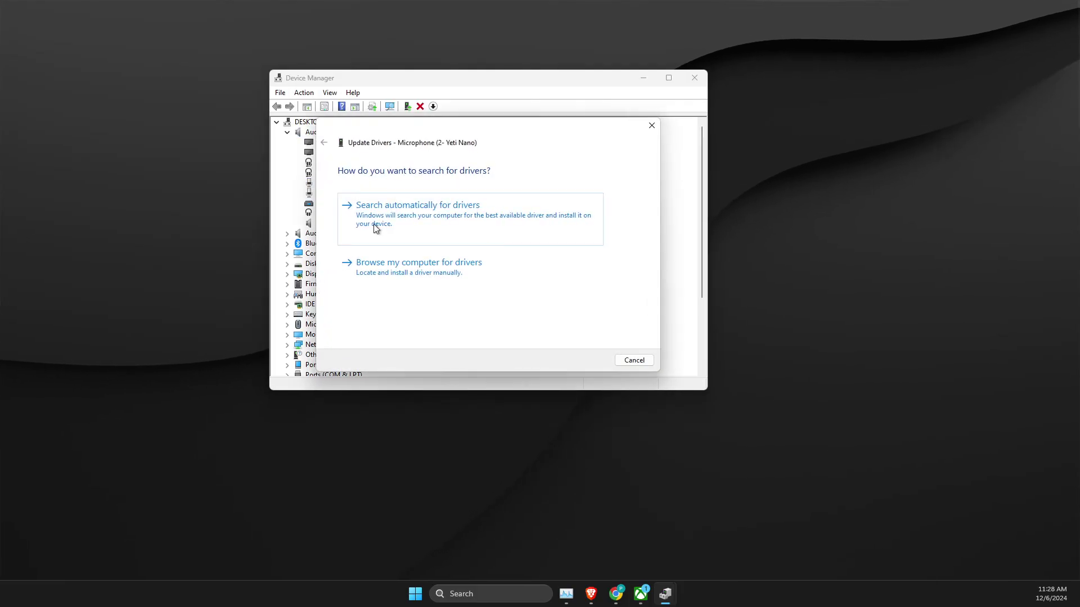
{"action": "left_click", "coordinate": [406, 224]}
{"action": "left_click", "coordinate": [633, 357]}
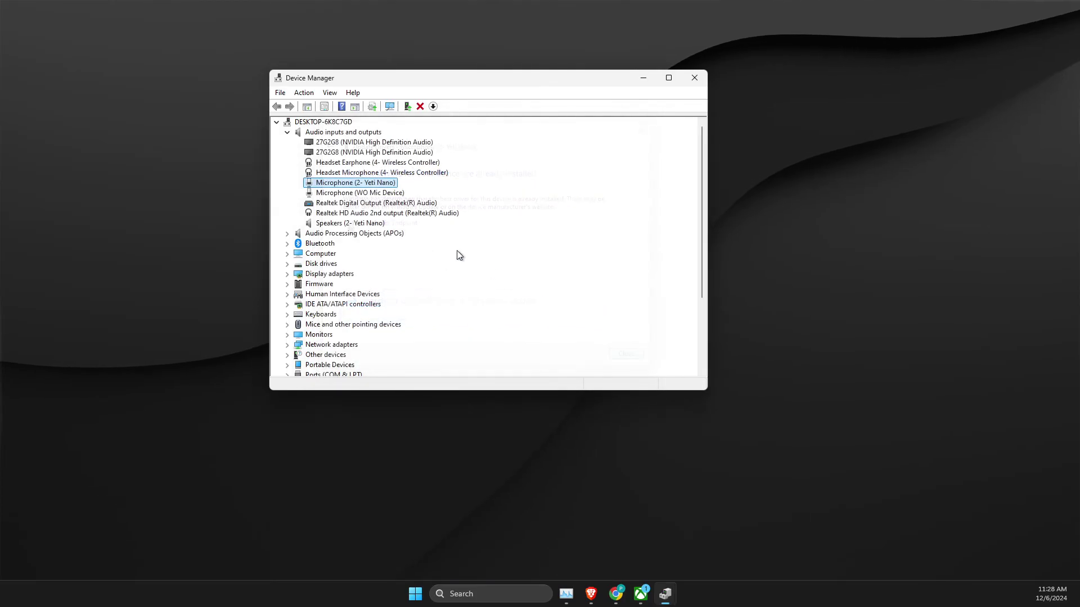
{"action": "double_click", "coordinate": [333, 234]}
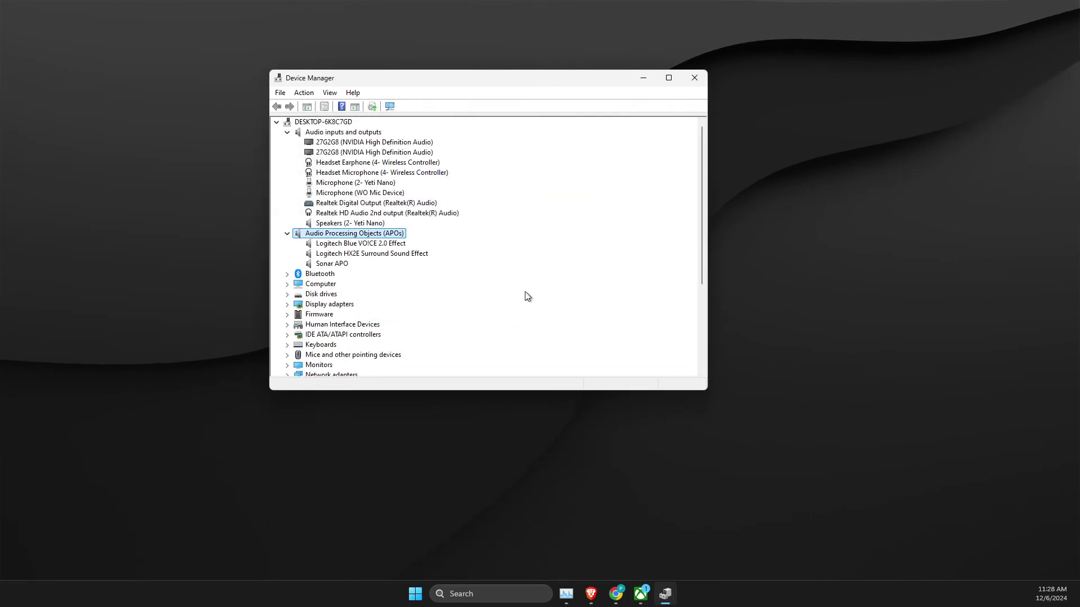
{"action": "left_click", "coordinate": [695, 78]}
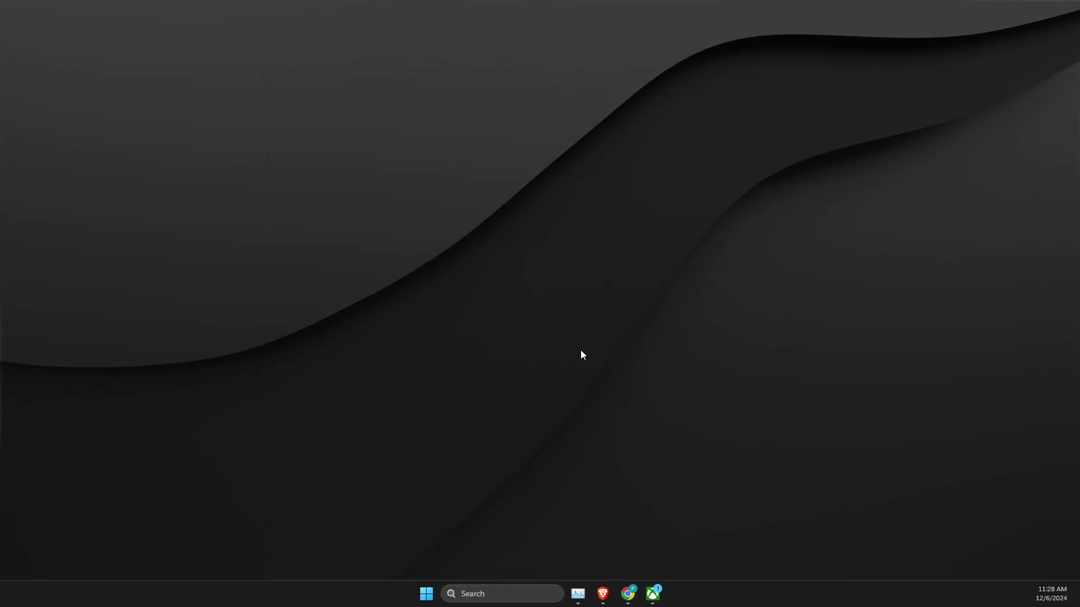
Restore the Xbox app and reach its Audio settings via the profile menu.
{"action": "left_click", "coordinate": [654, 594]}
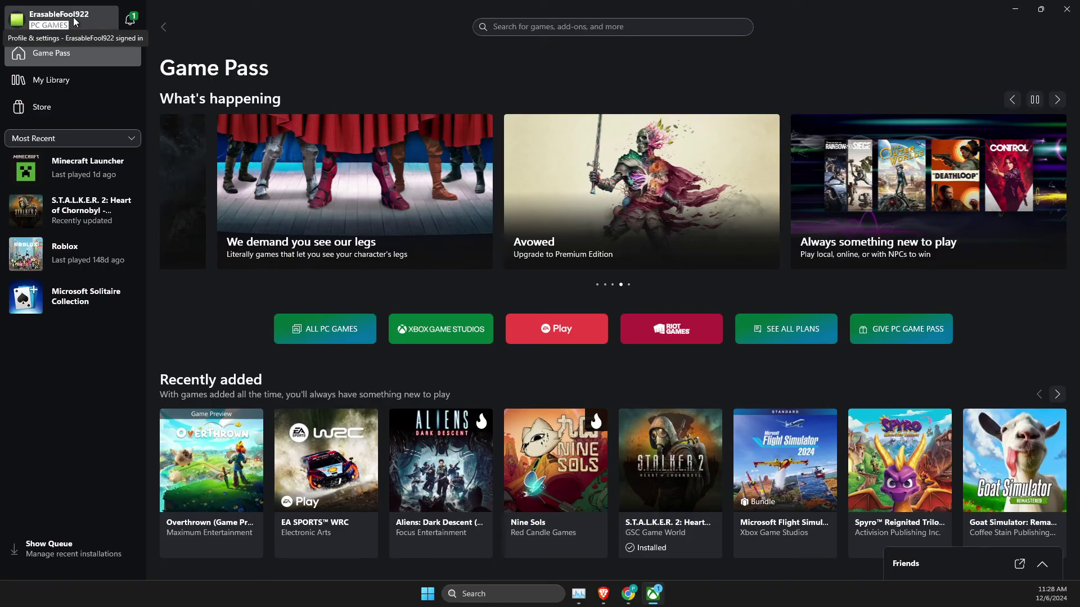
{"action": "left_click", "coordinate": [73, 16]}
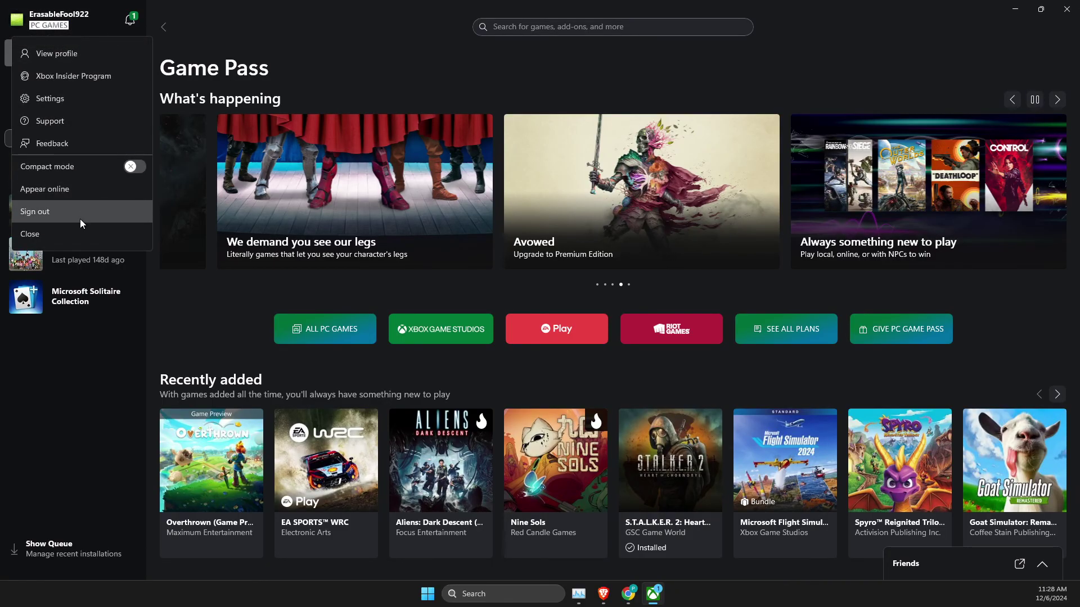
{"action": "left_click", "coordinate": [54, 103]}
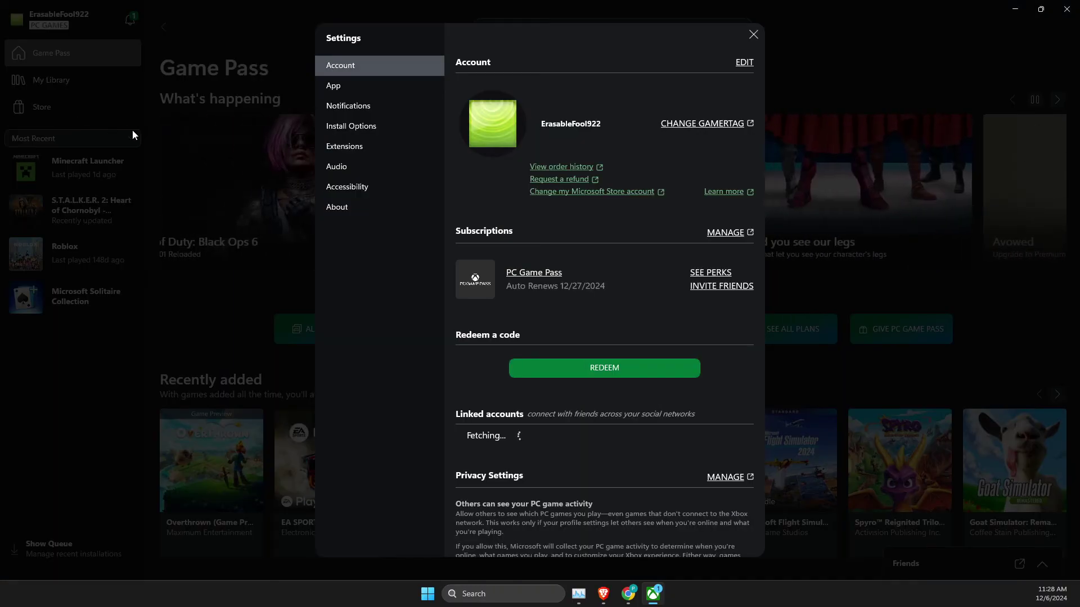
{"action": "left_click", "coordinate": [364, 167]}
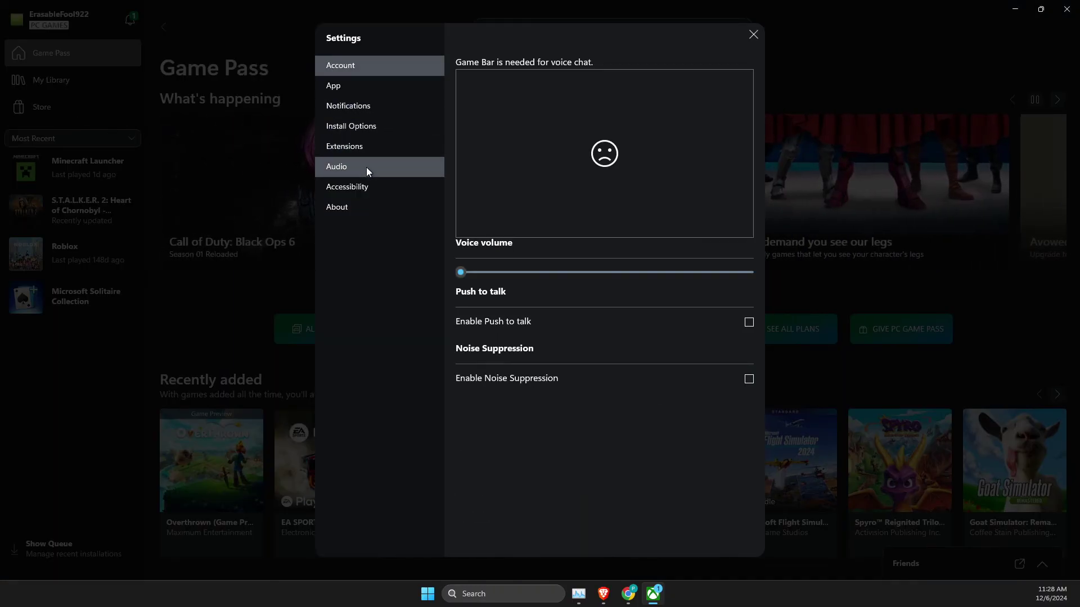
Raise the Voice volume slider to about 0.35, glance at Notifications and close settings.
{"action": "left_click", "coordinate": [461, 273]}
{"action": "left_click_drag", "start_coordinate": [483, 272], "coordinate": [561, 274]}
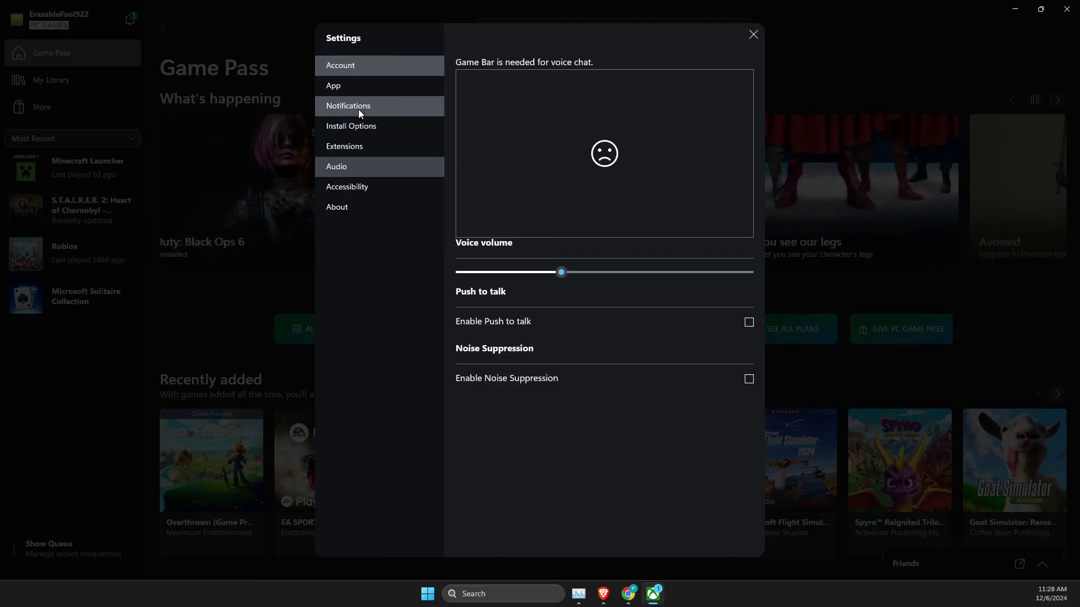
{"action": "left_click", "coordinate": [342, 107]}
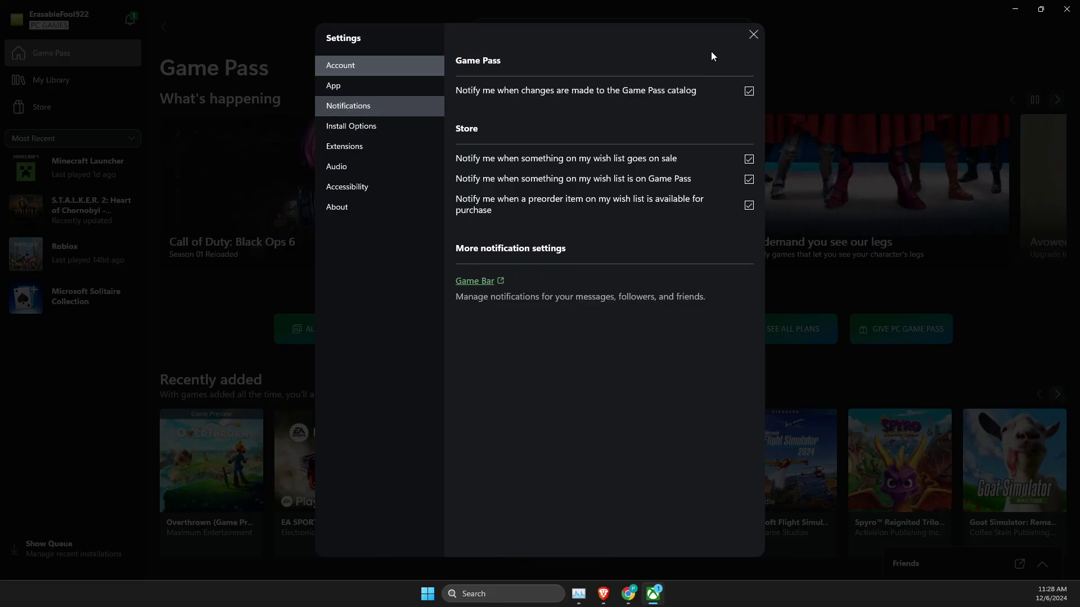
{"action": "left_click", "coordinate": [753, 35]}
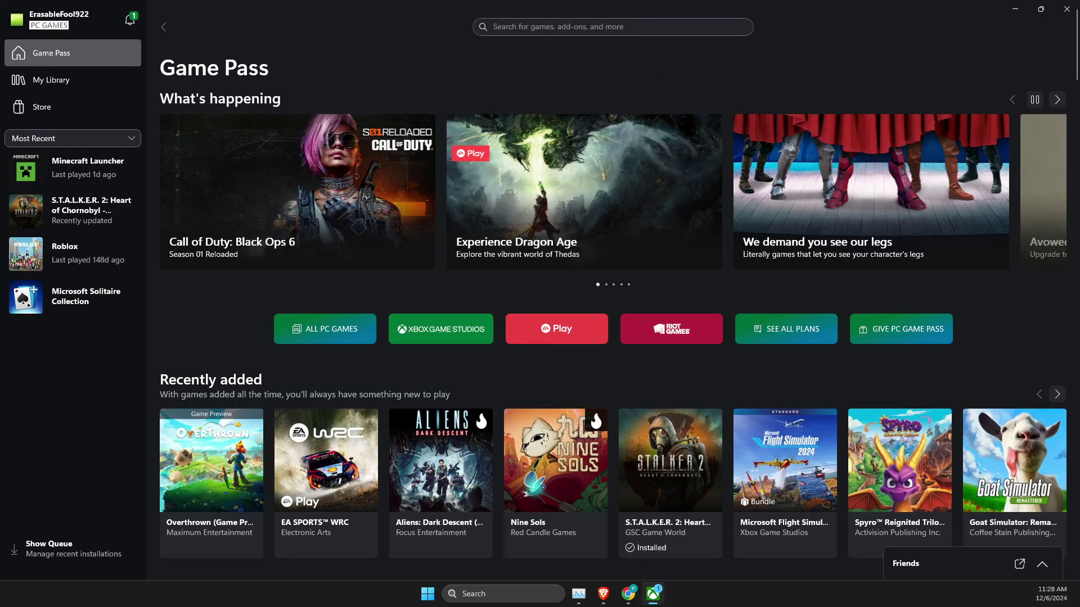